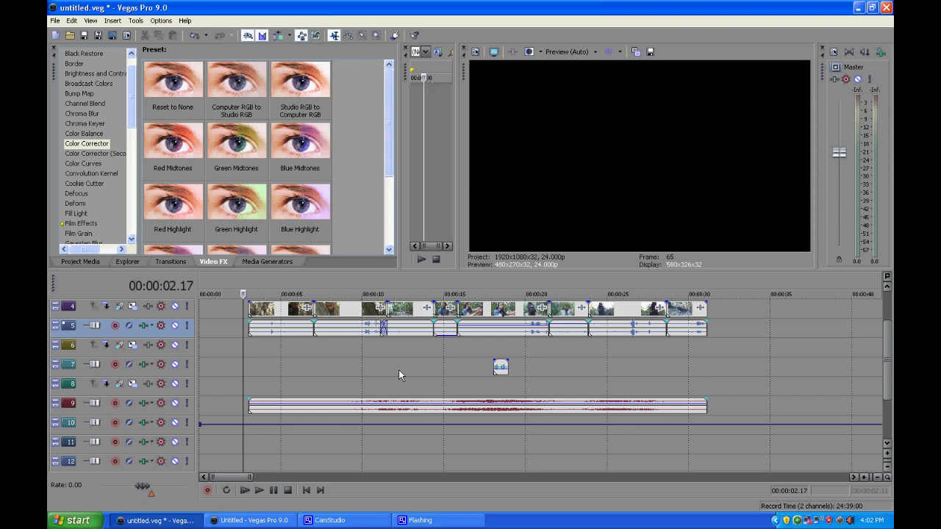
Play the project from the current position, then stop playback
{"action": "left_click", "coordinate": [243, 350]}
{"action": "key", "text": "space"}
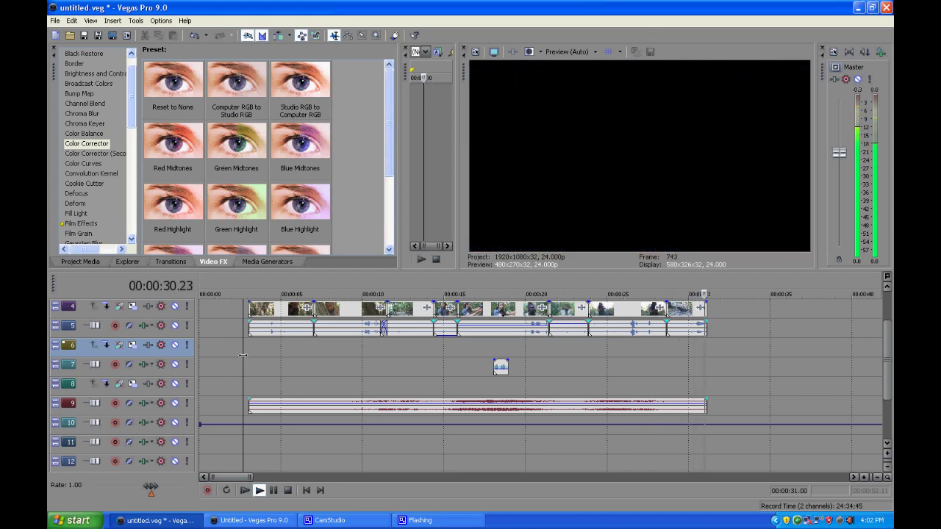
{"action": "key", "text": "space"}
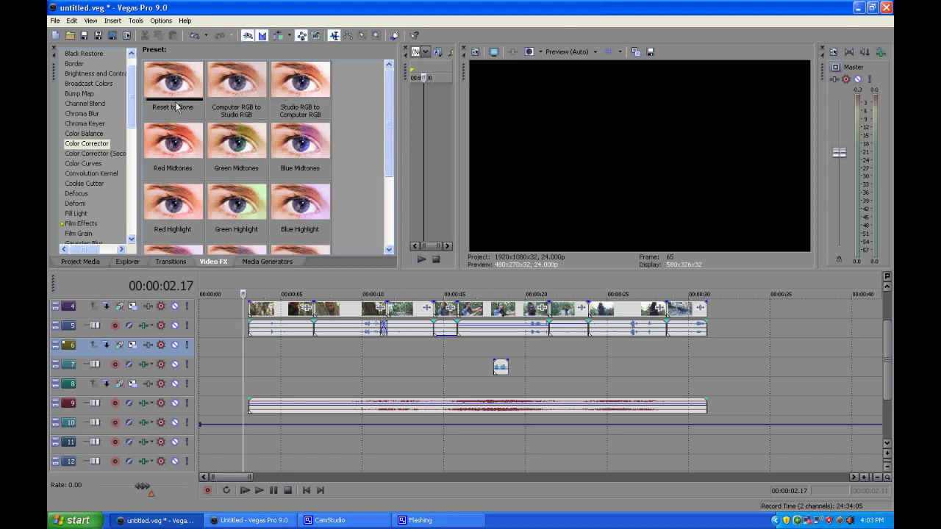
Zoom the timeline out to show both clip groups and place the cursor at 00:00:05.13
{"action": "left_click_drag", "start_coordinate": [388, 116], "coordinate": [389, 125]}
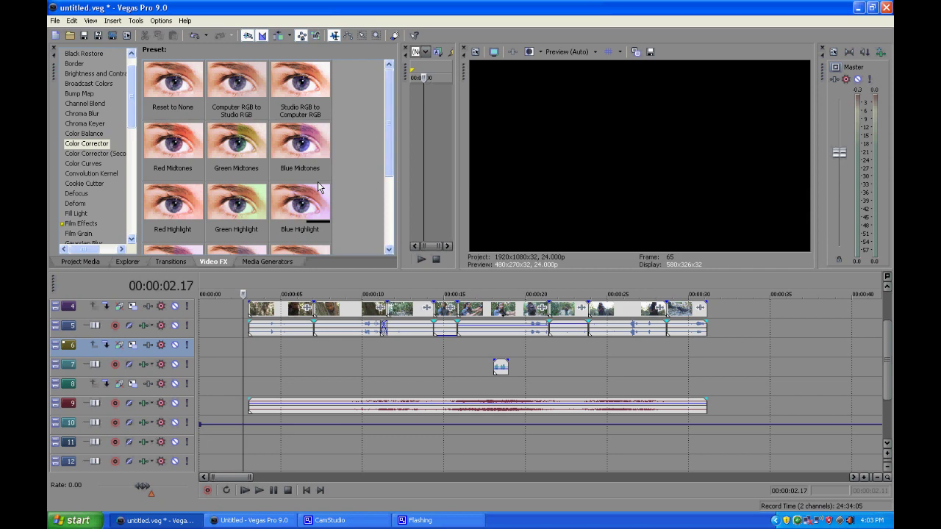
{"action": "key", "text": "Down"}
{"action": "key", "text": "Down"}
{"action": "scroll", "coordinate": [354, 186], "scroll_direction": "down", "scroll_amount": 3}
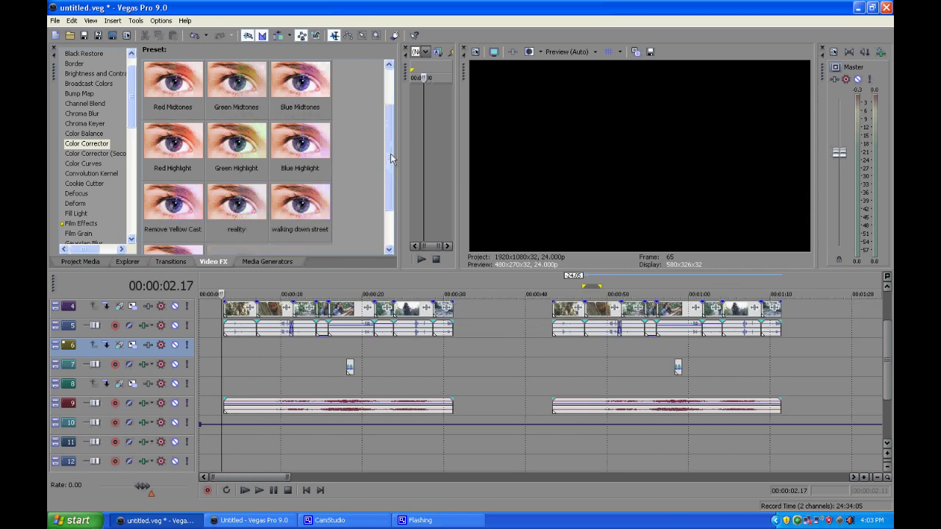
{"action": "mouse_move", "coordinate": [390, 154]}
{"action": "left_mouse_down"}
{"action": "mouse_move", "coordinate": [386, 175]}
{"action": "mouse_move", "coordinate": [388, 160]}
{"action": "left_mouse_up"}
{"action": "left_click", "coordinate": [244, 359]}
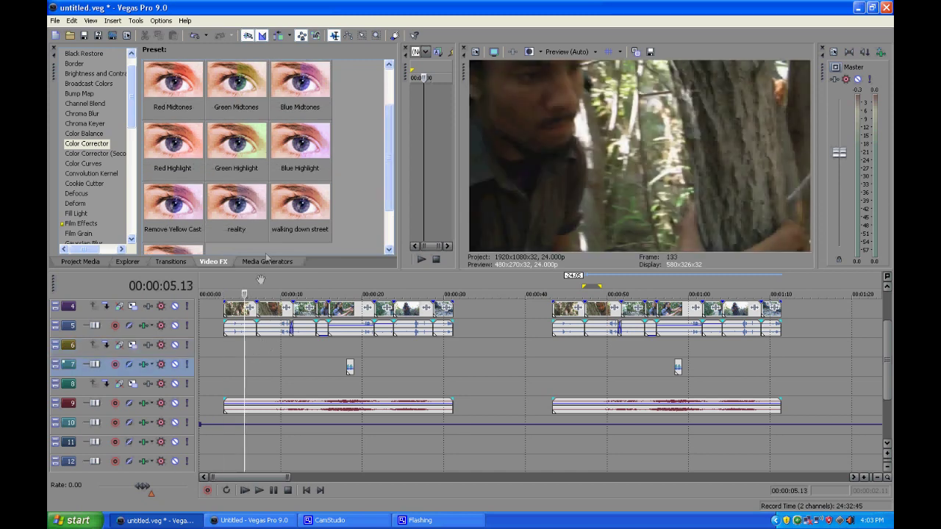
Apply the Blue Highlight Color Corrector preset to the first track-4 clip and compare it bypassed
{"action": "left_click_drag", "start_coordinate": [301, 151], "coordinate": [239, 314]}
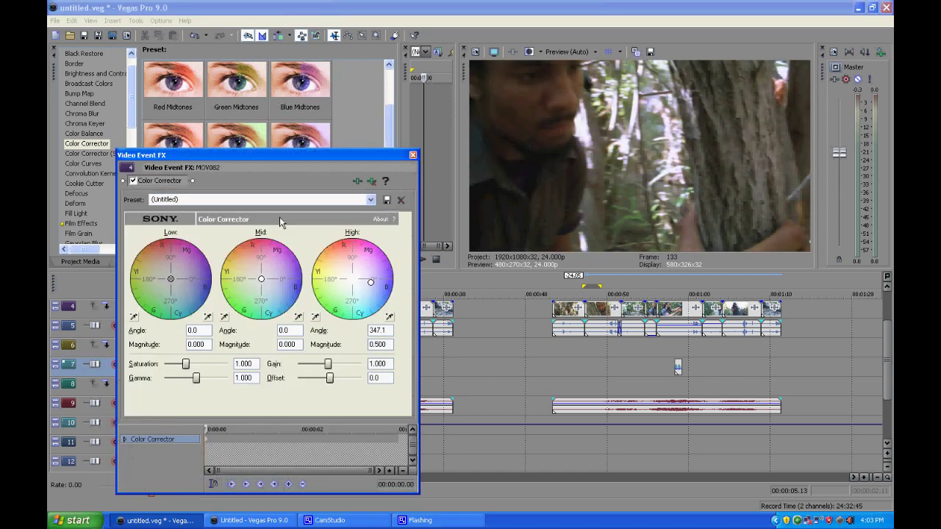
{"action": "left_click", "coordinate": [133, 181]}
{"action": "left_click", "coordinate": [133, 181]}
Retint the highlight, midtone and shadow wheels toward a cooler cyan-blue
{"action": "mouse_move", "coordinate": [371, 282]}
{"action": "left_mouse_down"}
{"action": "mouse_move", "coordinate": [352, 279]}
{"action": "mouse_move", "coordinate": [360, 309]}
{"action": "mouse_move", "coordinate": [363, 293]}
{"action": "left_mouse_up"}
{"action": "left_click_drag", "start_coordinate": [261, 280], "coordinate": [262, 296]}
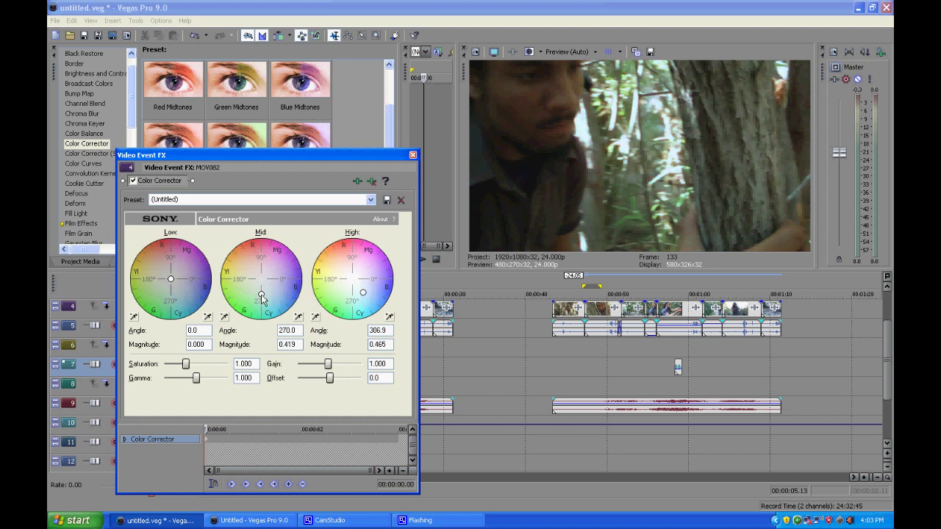
{"action": "left_click_drag", "start_coordinate": [171, 279], "coordinate": [175, 284]}
Save the Color Corrector settings as the preset 'cold' and close the effect window
{"action": "left_click", "coordinate": [189, 200]}
{"action": "type", "text": "cold"}
{"action": "left_click", "coordinate": [386, 200]}
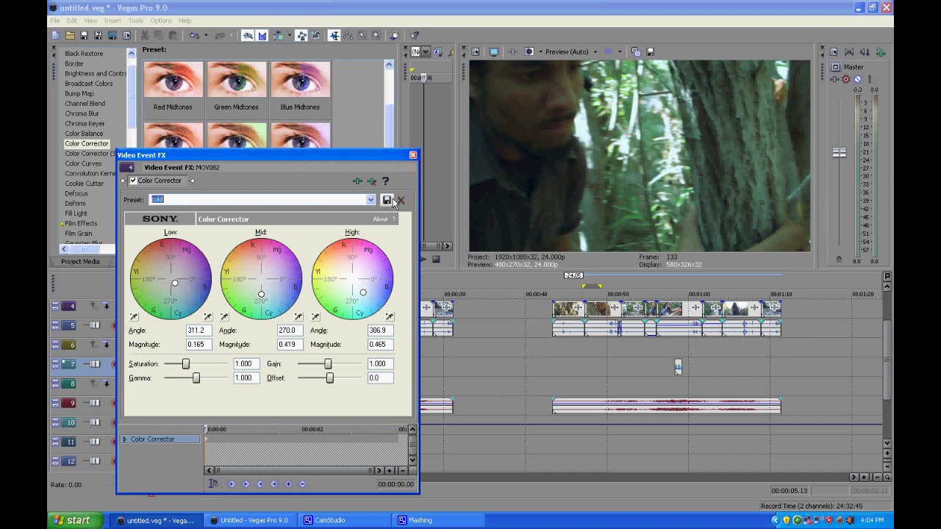
{"action": "left_click", "coordinate": [413, 155]}
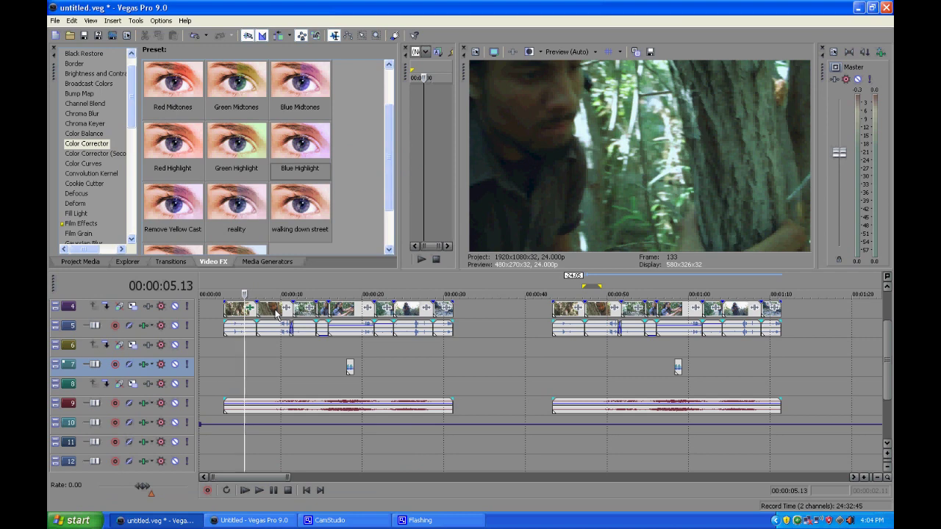
Add a Sony Color Corrector with the 'cold' preset to the track-4 clip at 00:00:09.07
{"action": "left_click_drag", "start_coordinate": [388, 160], "coordinate": [385, 190]}
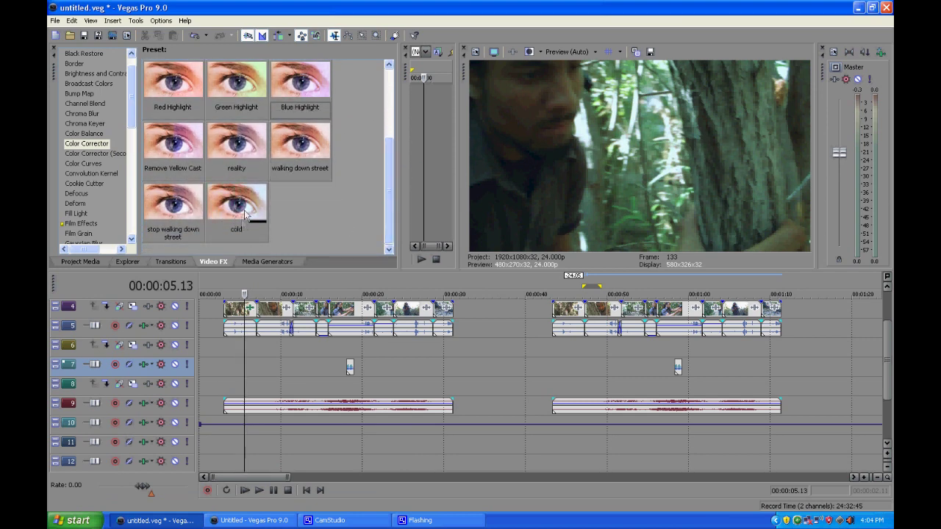
{"action": "left_click", "coordinate": [274, 312]}
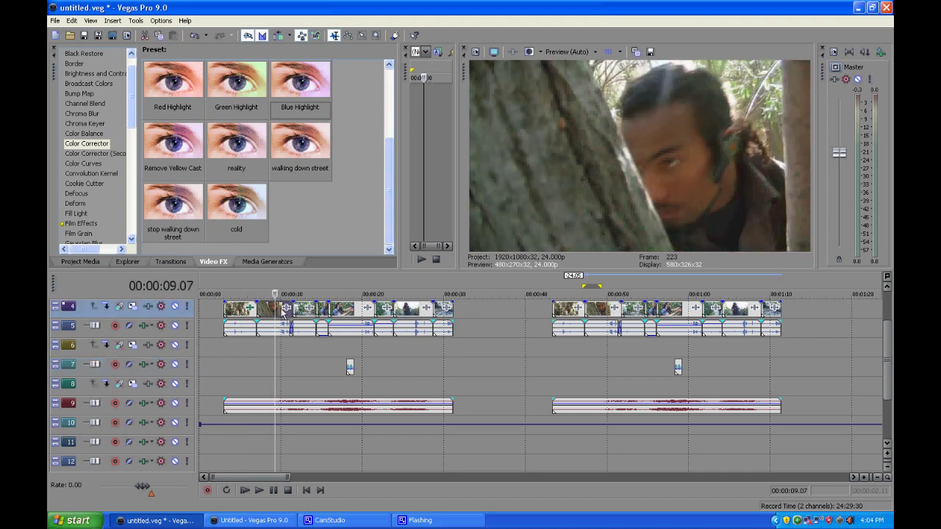
{"action": "left_click", "coordinate": [288, 311]}
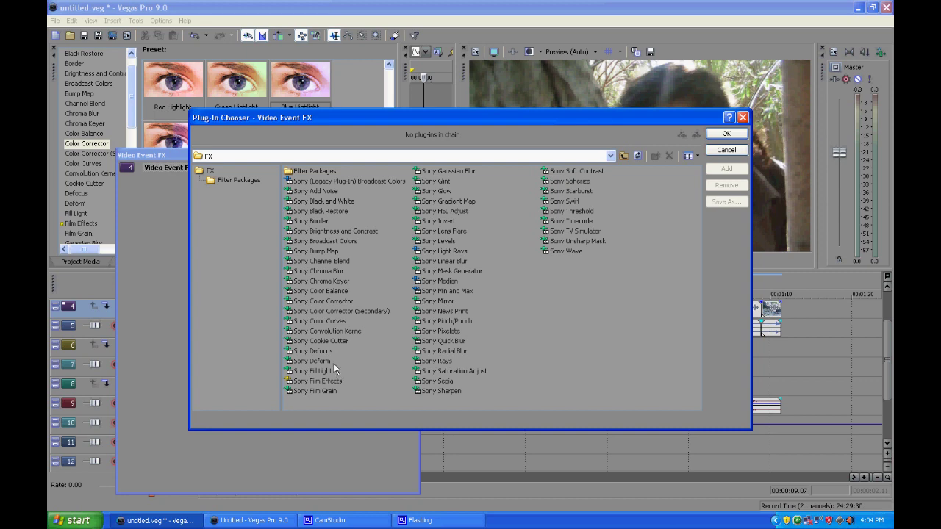
{"action": "left_click", "coordinate": [322, 300]}
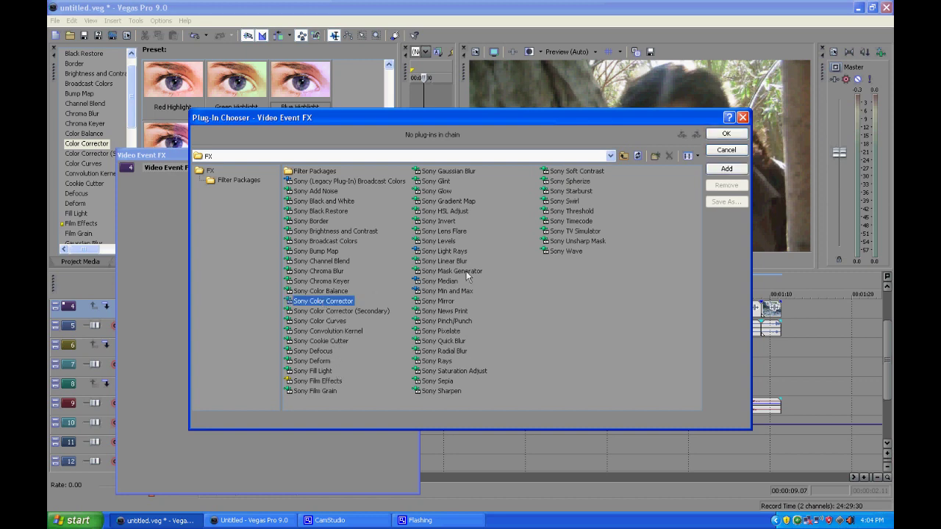
{"action": "left_click", "coordinate": [726, 169]}
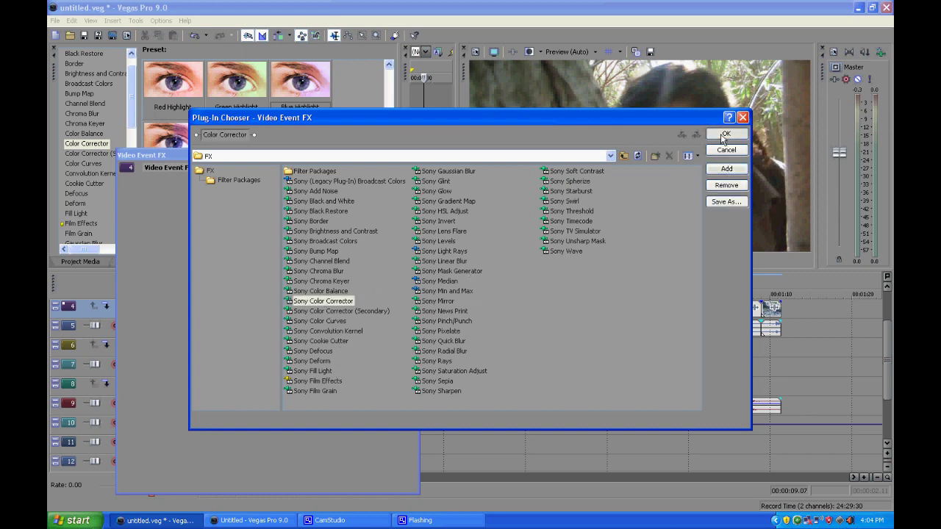
{"action": "left_click", "coordinate": [725, 134]}
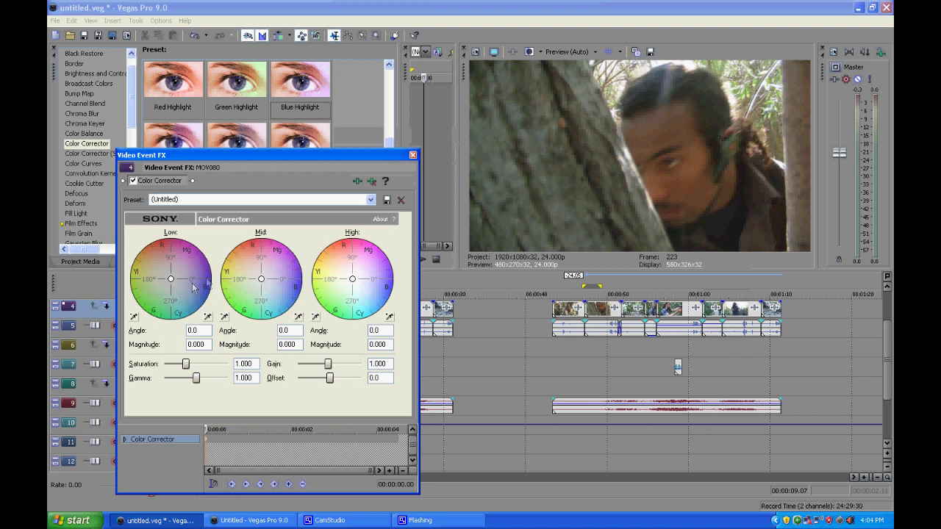
{"action": "left_click", "coordinate": [370, 200]}
{"action": "left_click", "coordinate": [213, 310]}
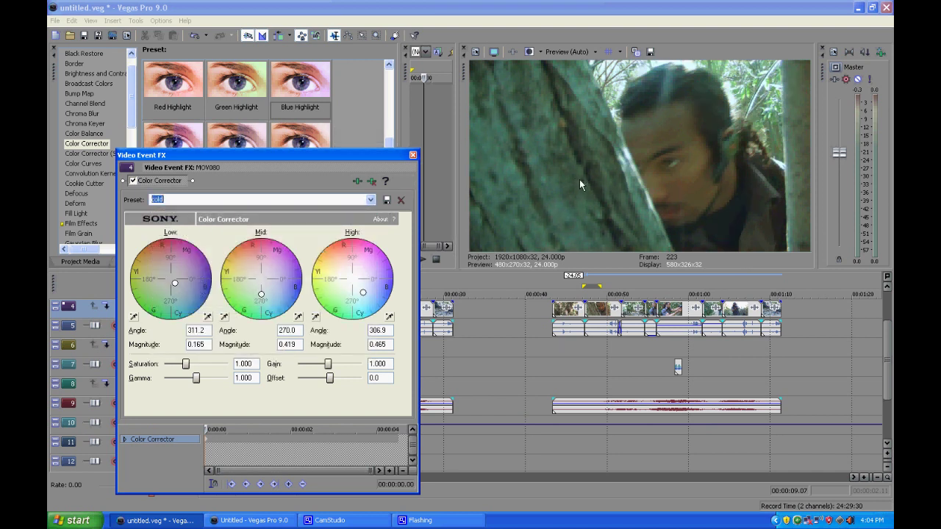
{"action": "left_click", "coordinate": [412, 155]}
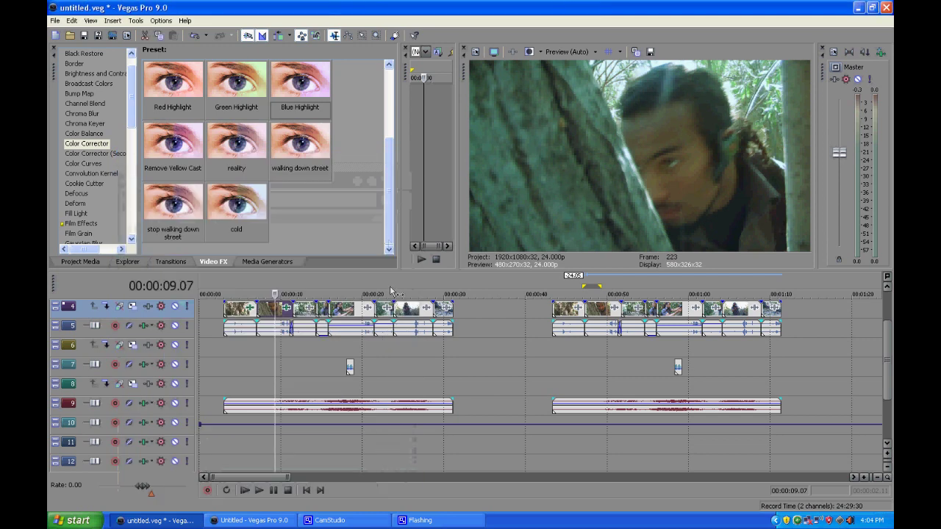
Give the clip at 00:00:25.09 a 'cold' Color Corrector and soften its shadow tint
{"action": "left_click", "coordinate": [406, 350]}
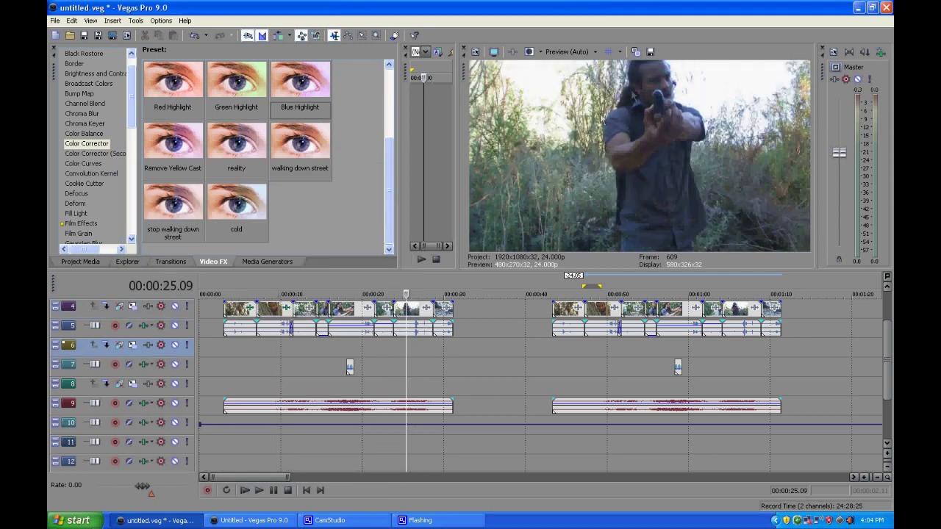
{"action": "left_click", "coordinate": [445, 307]}
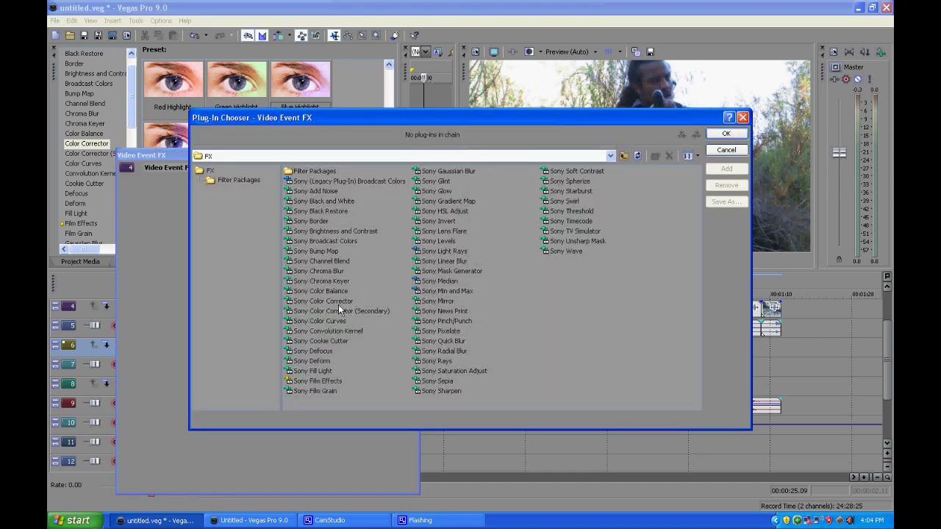
{"action": "left_click", "coordinate": [331, 301]}
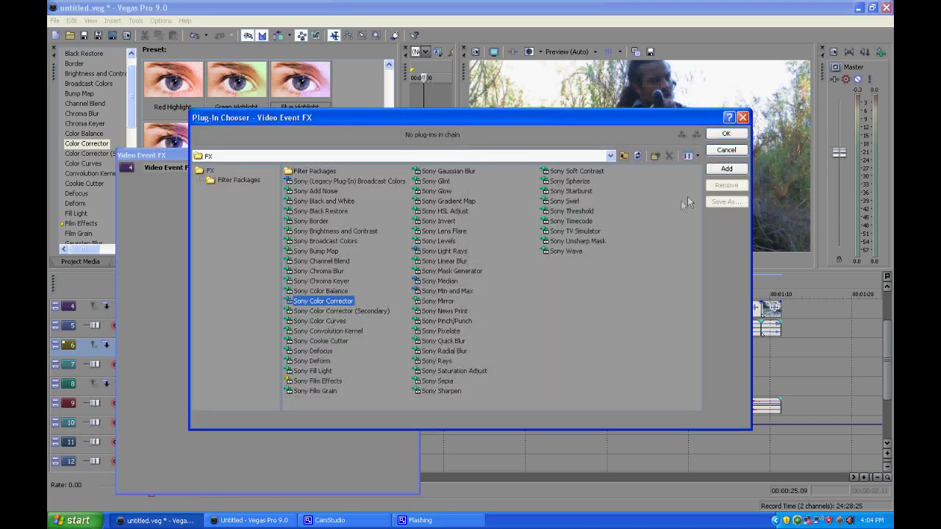
{"action": "left_click", "coordinate": [727, 168]}
{"action": "left_click", "coordinate": [725, 133]}
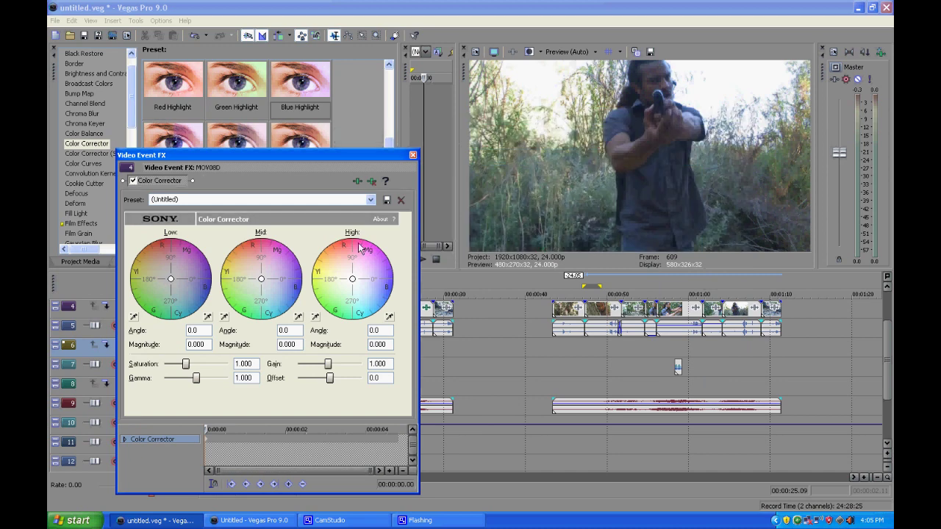
{"action": "left_click", "coordinate": [370, 200]}
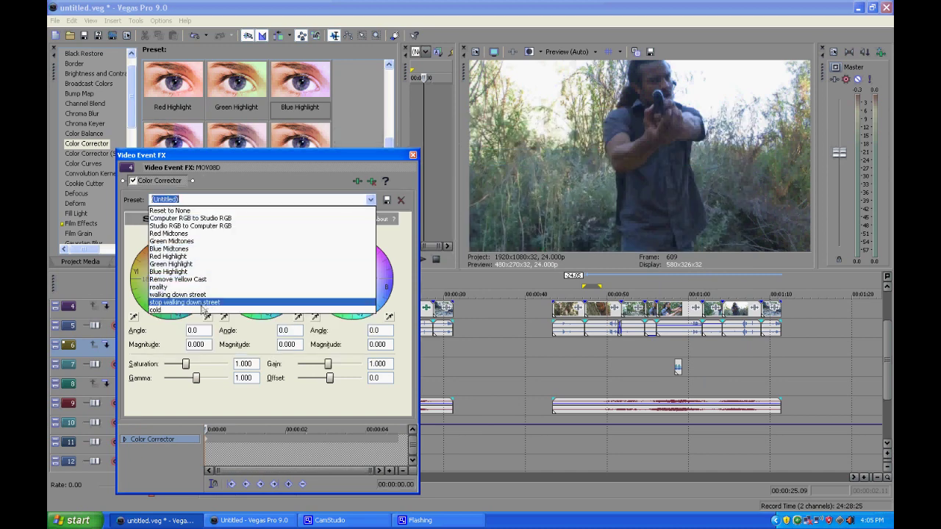
{"action": "left_click", "coordinate": [353, 309]}
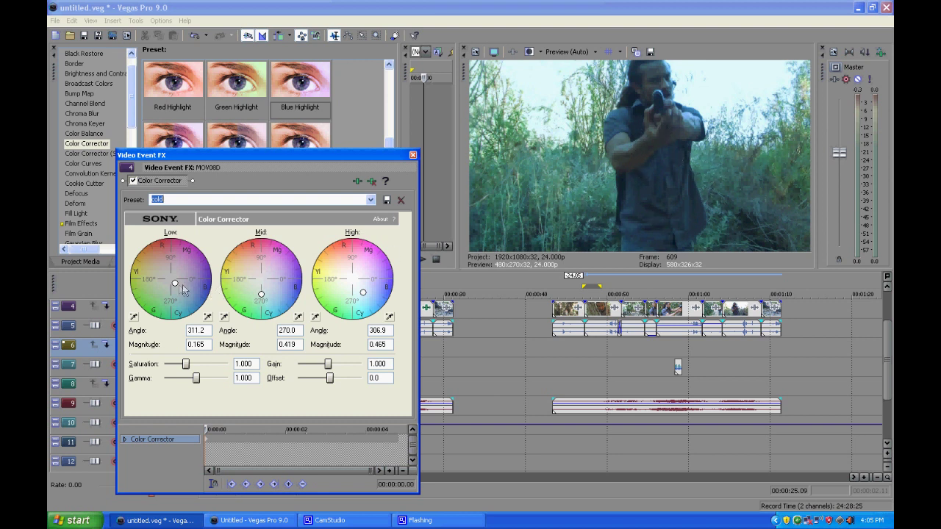
{"action": "mouse_move", "coordinate": [175, 284]}
{"action": "left_mouse_down"}
{"action": "mouse_move", "coordinate": [180, 292]}
{"action": "mouse_move", "coordinate": [172, 283]}
{"action": "left_mouse_up"}
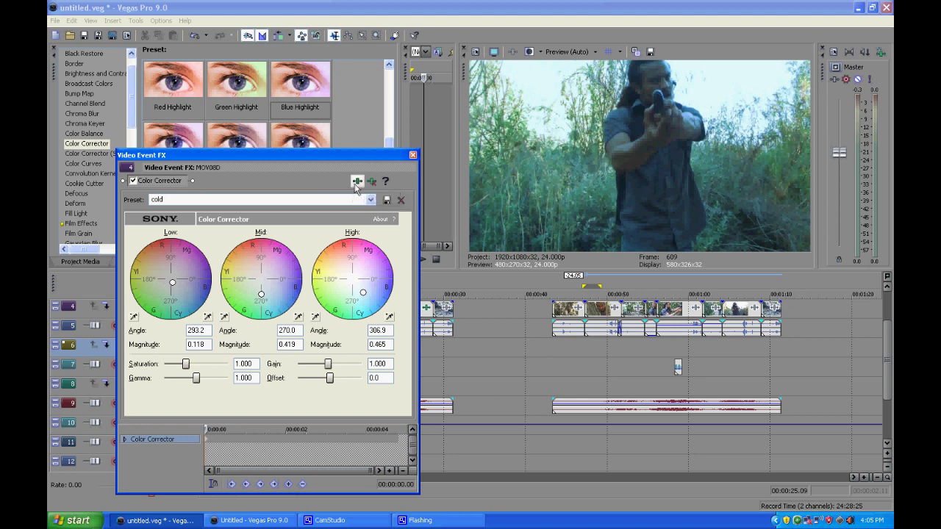
{"action": "left_click", "coordinate": [357, 182]}
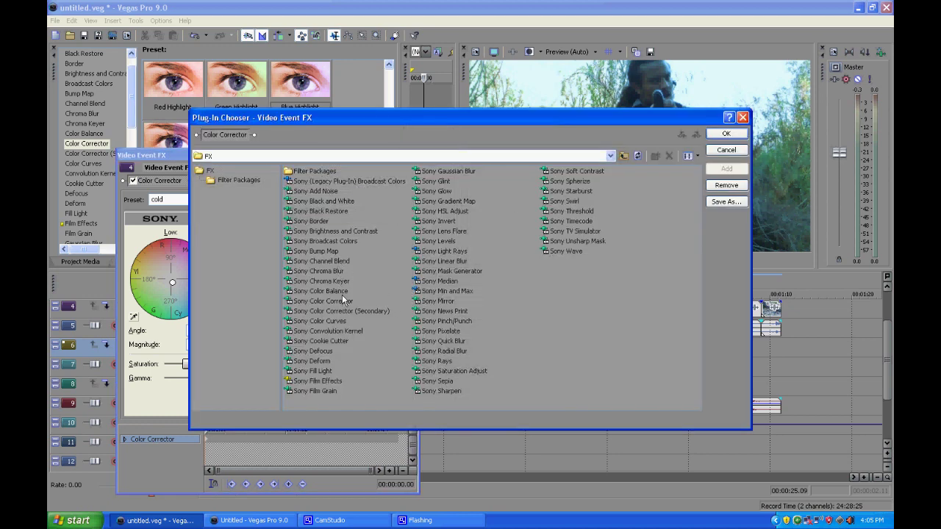
Add Sony Color Balance after the Color Corrector on this clip
{"action": "left_click", "coordinate": [321, 291]}
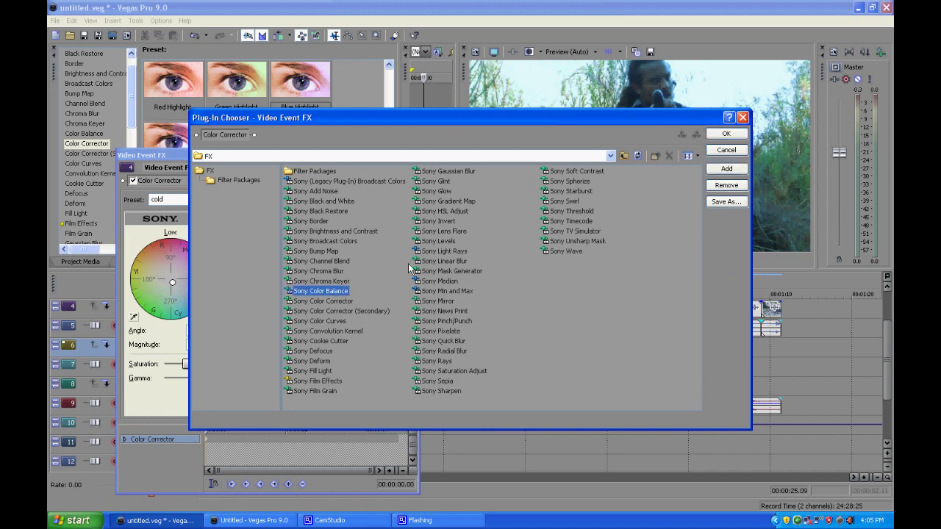
{"action": "left_click", "coordinate": [727, 170]}
{"action": "left_click", "coordinate": [726, 133]}
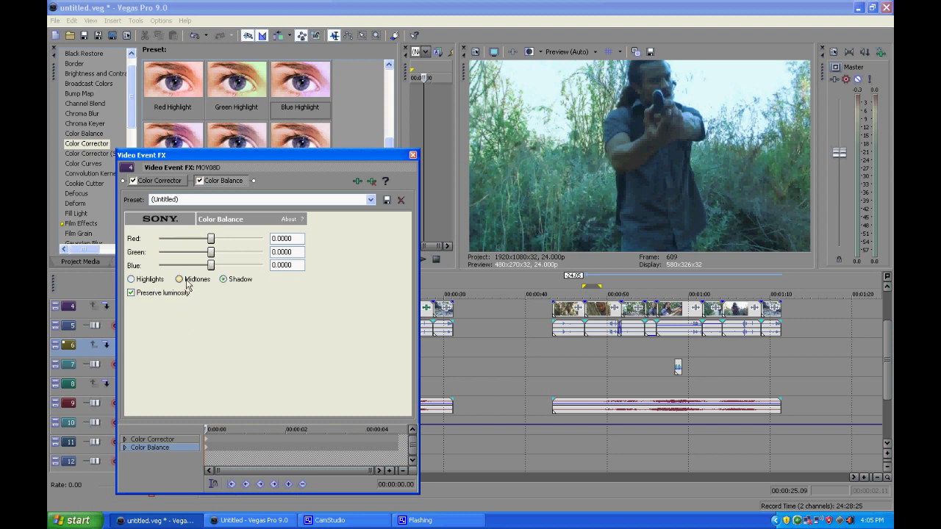
Set Color Balance midtones to Red -0.0740 and Green -0.0400, then close the window
{"action": "left_click", "coordinate": [141, 284]}
{"action": "left_click", "coordinate": [179, 280]}
{"action": "left_click_drag", "start_coordinate": [212, 240], "coordinate": [205, 239]}
{"action": "mouse_move", "coordinate": [200, 242]}
{"action": "left_mouse_down"}
{"action": "mouse_move", "coordinate": [265, 248]}
{"action": "mouse_move", "coordinate": [203, 243]}
{"action": "mouse_move", "coordinate": [215, 245]}
{"action": "left_mouse_up"}
{"action": "mouse_move", "coordinate": [212, 243]}
{"action": "left_mouse_down"}
{"action": "mouse_move", "coordinate": [204, 244]}
{"action": "mouse_move", "coordinate": [209, 255]}
{"action": "left_mouse_up"}
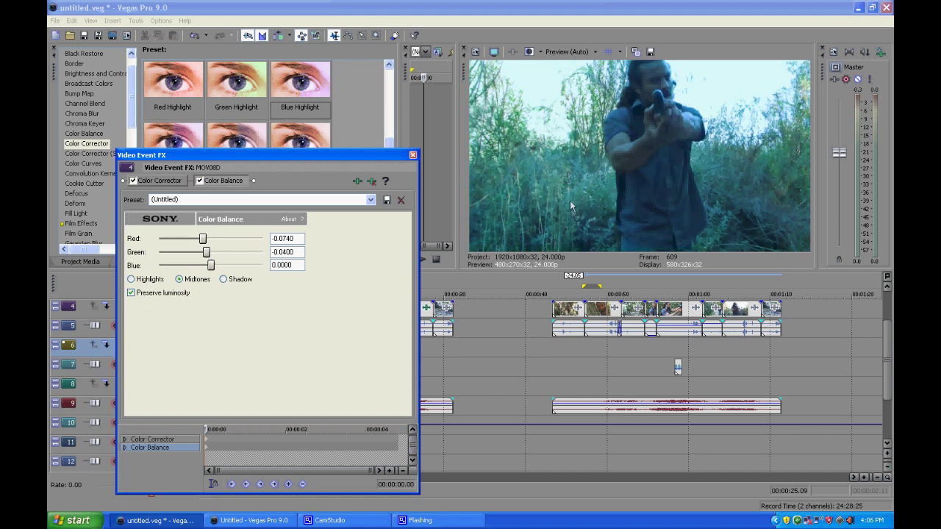
{"action": "left_click", "coordinate": [413, 155]}
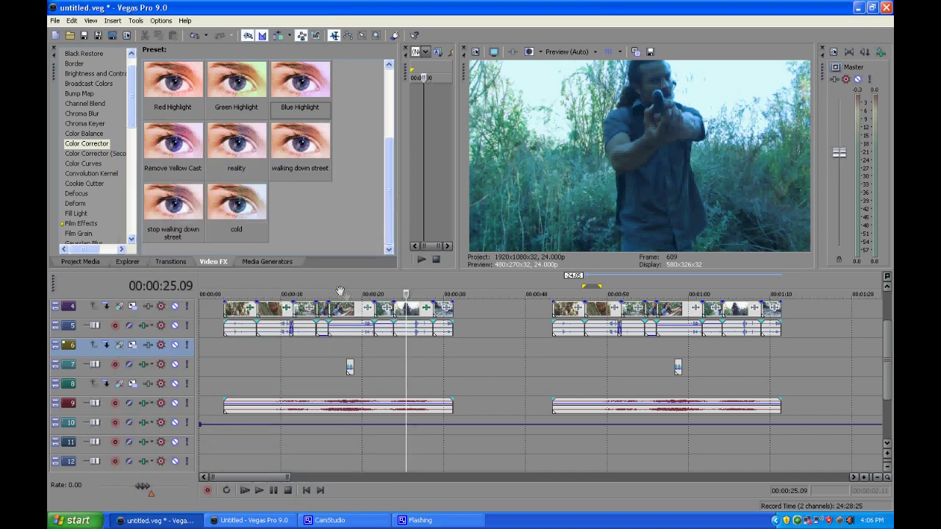
Add a Sony Color Corrector with the 'cold' preset to another track-4 clip
{"action": "left_click", "coordinate": [387, 309]}
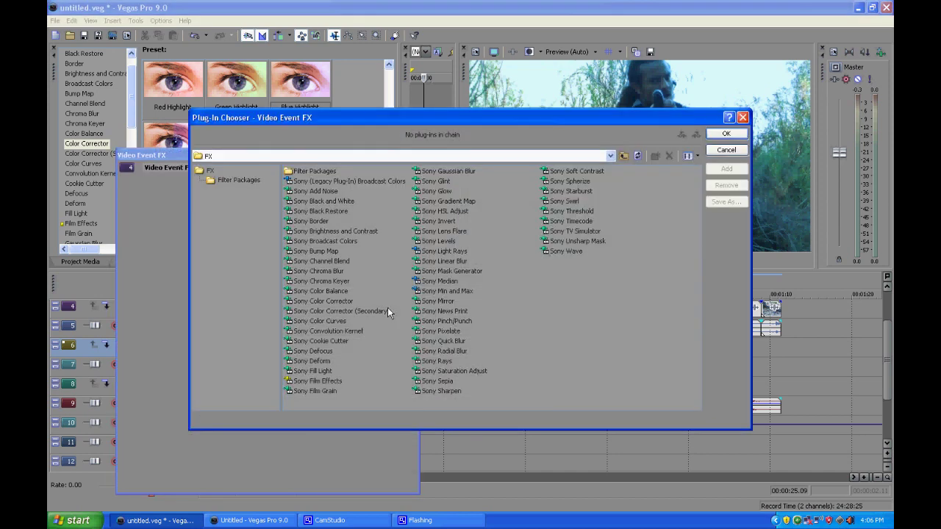
{"action": "left_click", "coordinate": [742, 117]}
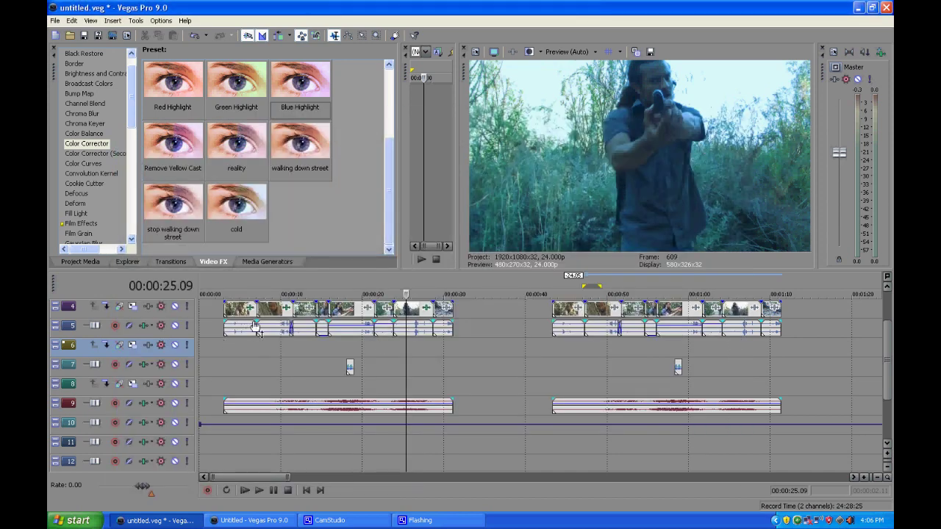
{"action": "left_click", "coordinate": [307, 309]}
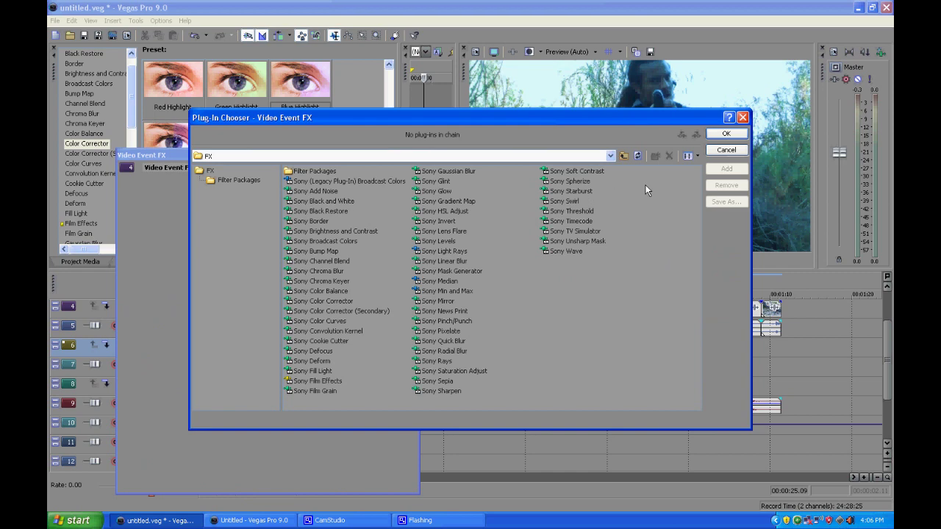
{"action": "left_click", "coordinate": [334, 301]}
{"action": "left_click", "coordinate": [726, 169]}
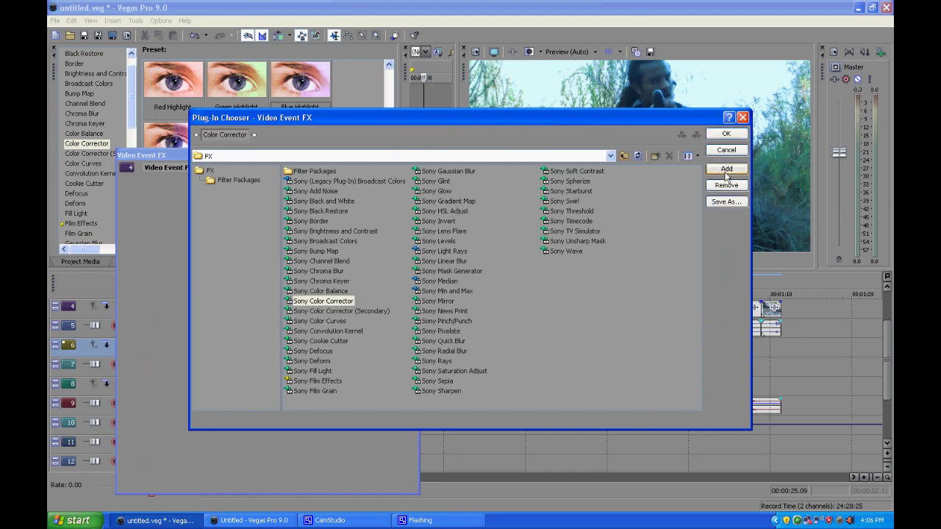
{"action": "left_click", "coordinate": [726, 133]}
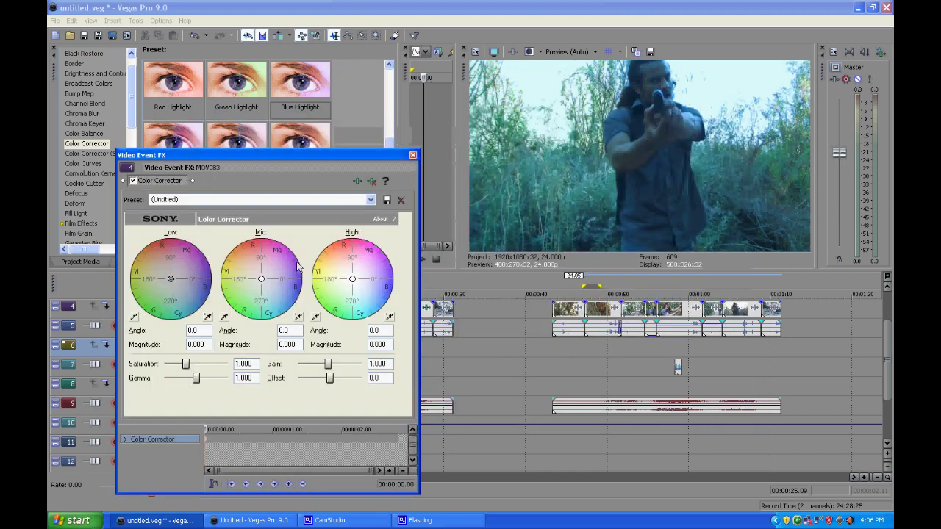
{"action": "left_click", "coordinate": [311, 200]}
{"action": "left_click", "coordinate": [197, 313]}
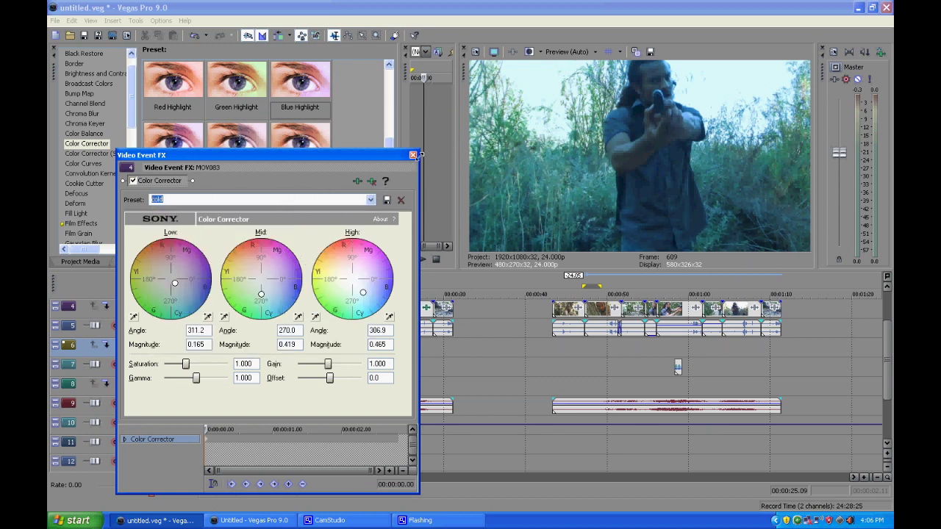
{"action": "left_click", "coordinate": [413, 155]}
Drag the 'cold' preset onto two more track-4 clips
{"action": "left_click", "coordinate": [321, 315]}
{"action": "left_click", "coordinate": [317, 313]}
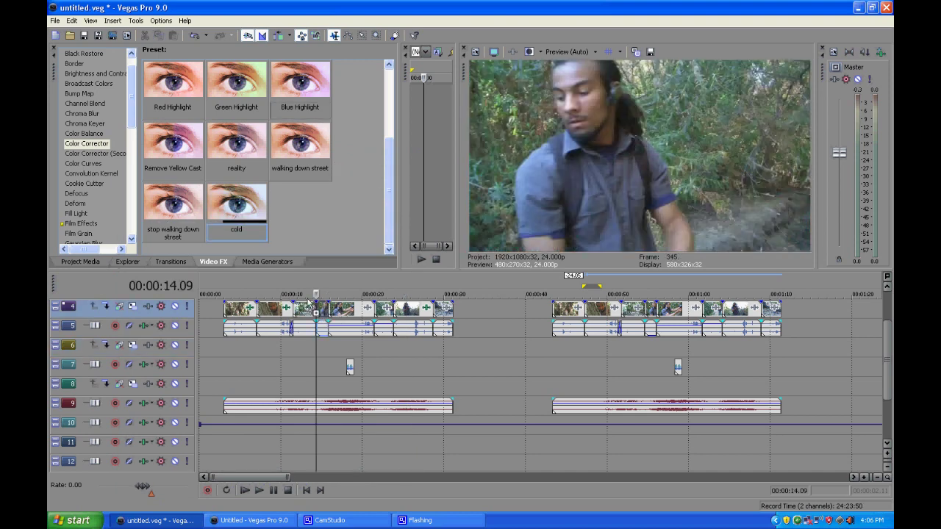
{"action": "left_click", "coordinate": [324, 307]}
{"action": "left_click", "coordinate": [252, 194]}
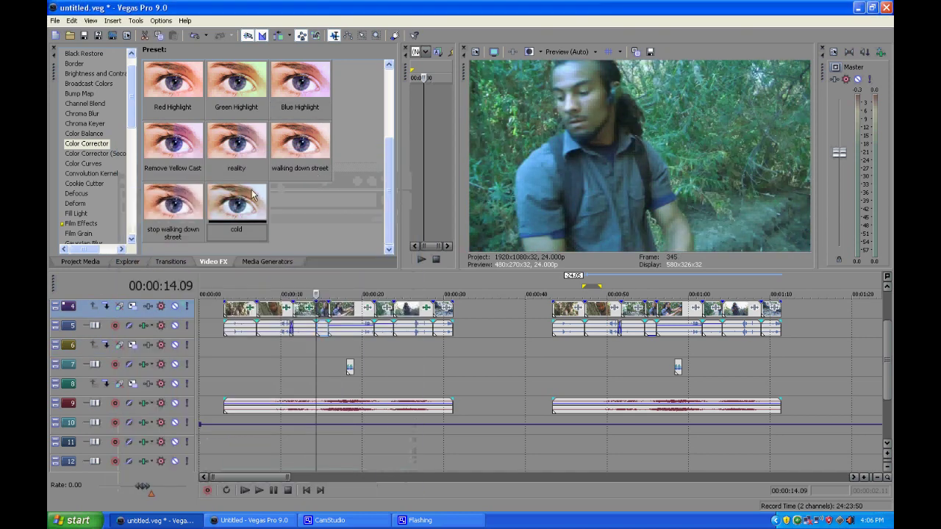
{"action": "left_click_drag", "start_coordinate": [252, 193], "coordinate": [346, 312]}
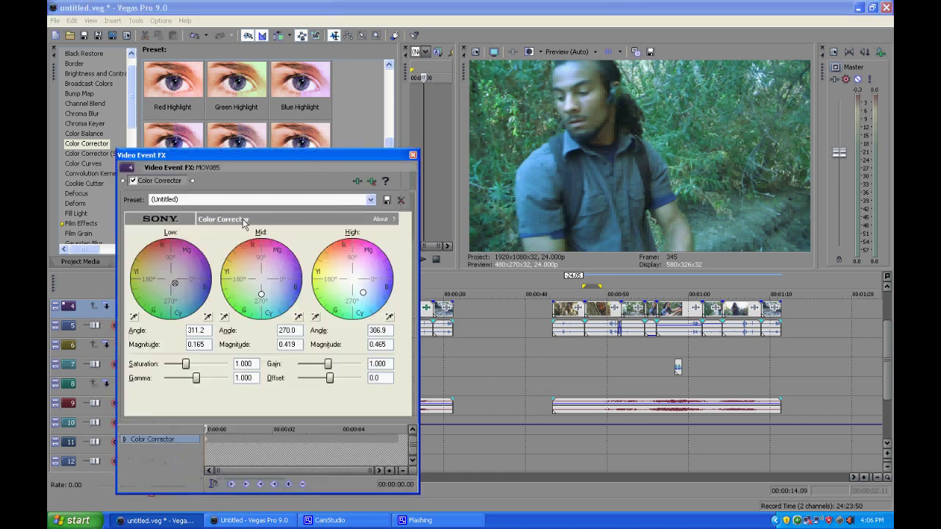
{"action": "left_click", "coordinate": [412, 156]}
{"action": "left_click_drag", "start_coordinate": [237, 197], "coordinate": [376, 311]}
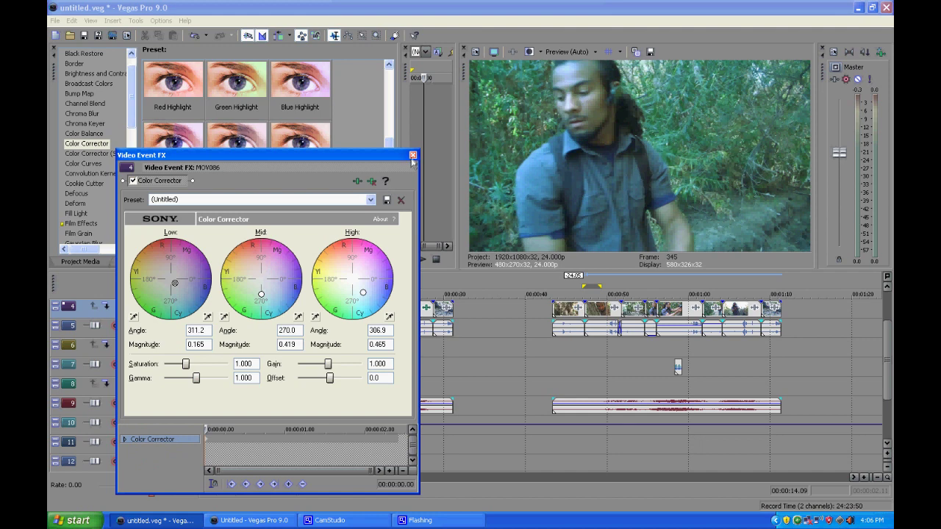
{"action": "left_click", "coordinate": [412, 156]}
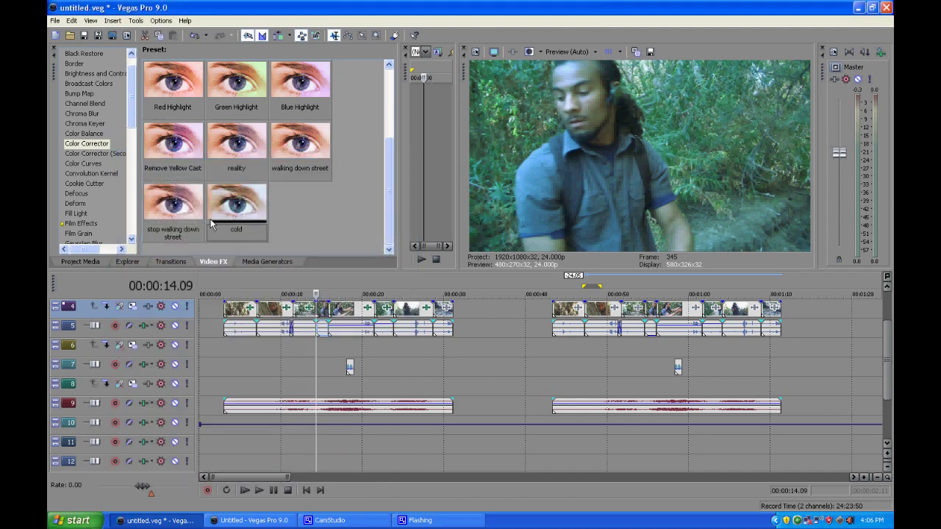
Check the effects on another track-4 clip and place the playhead at 00:00:28.16
{"action": "left_click", "coordinate": [444, 307]}
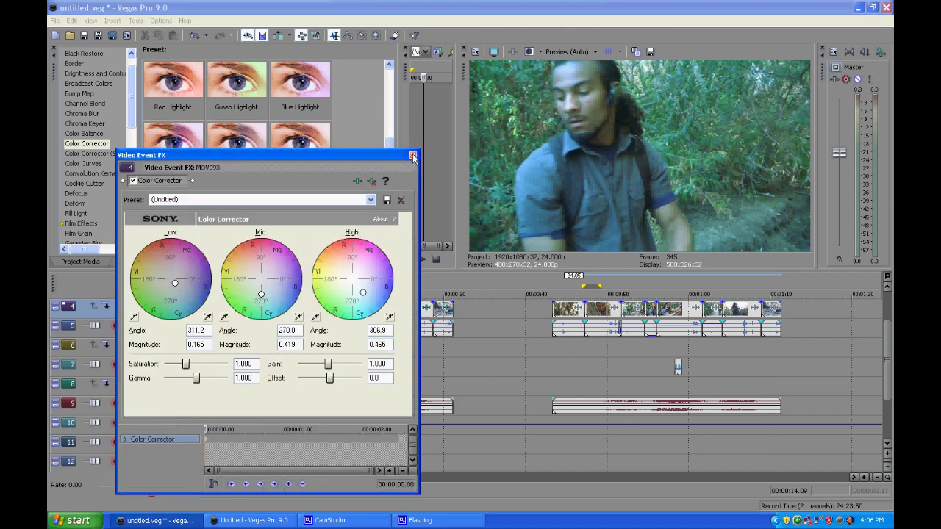
{"action": "left_click", "coordinate": [412, 155]}
{"action": "left_click", "coordinate": [447, 349]}
{"action": "scroll", "coordinate": [447, 349], "scroll_direction": "up", "scroll_amount": 3}
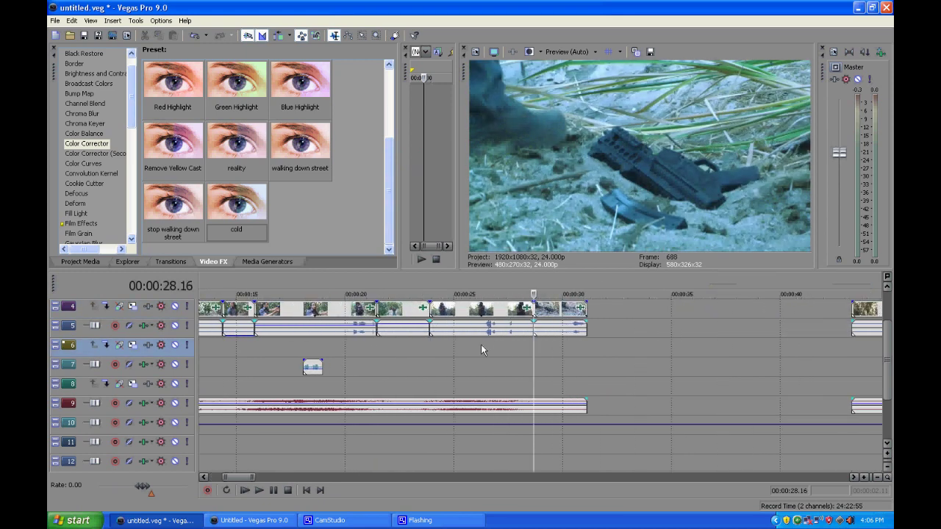
Open the last track-4 clip's effects and play it from 00:00:28.16
{"action": "left_click", "coordinate": [564, 313]}
{"action": "left_click", "coordinate": [580, 308]}
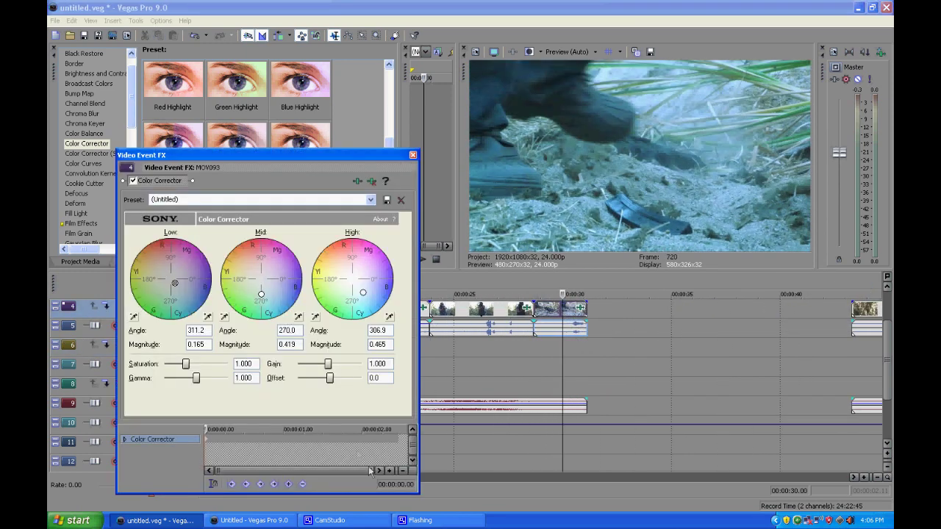
{"action": "left_click_drag", "start_coordinate": [418, 494], "coordinate": [391, 493]}
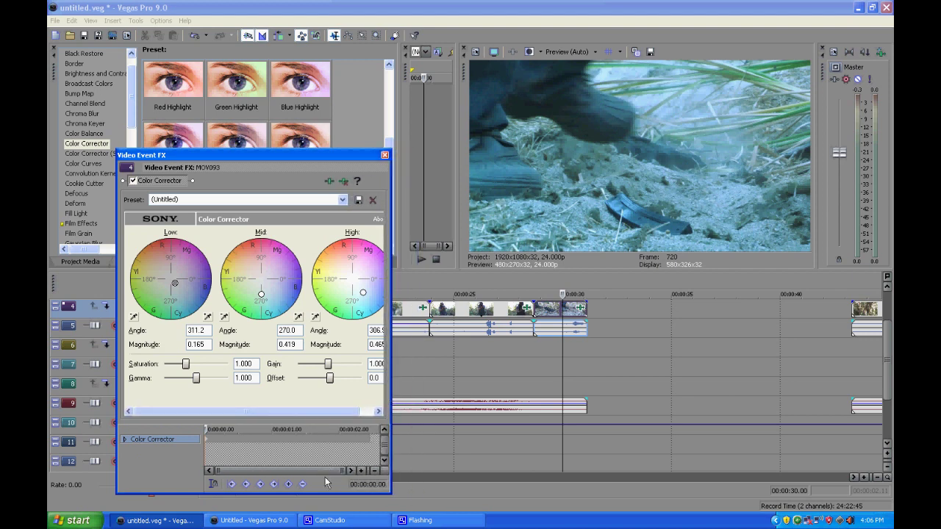
{"action": "left_click", "coordinate": [534, 355]}
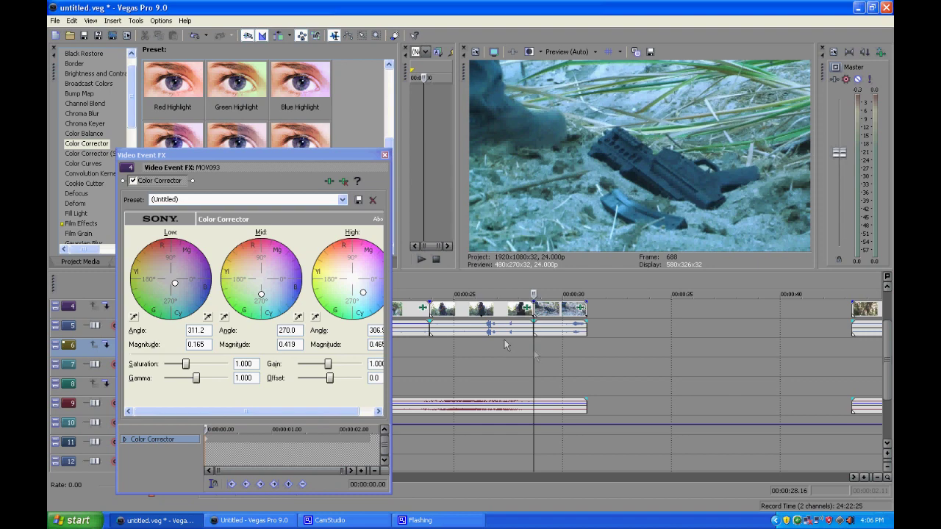
{"action": "key", "text": "space"}
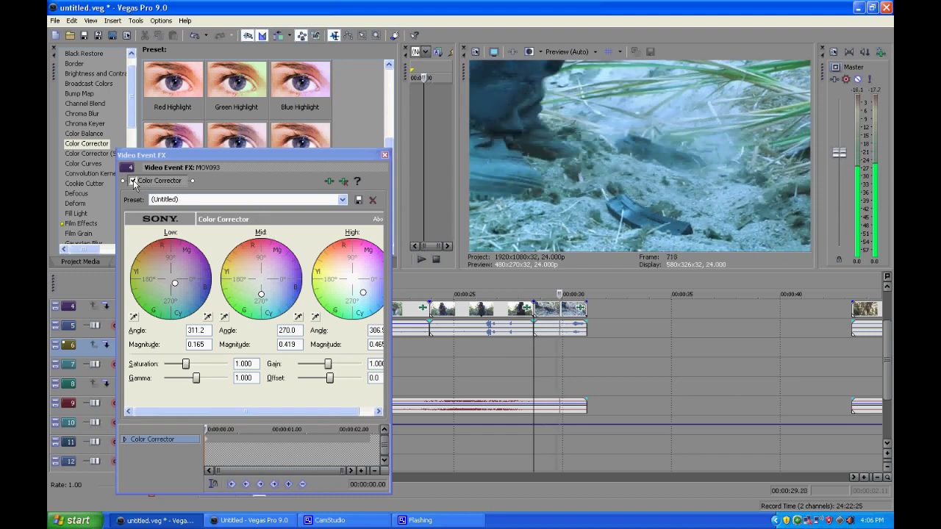
{"action": "key", "text": "space"}
Compare the clip with the Color Corrector off and on, then close the window
{"action": "left_click", "coordinate": [133, 181]}
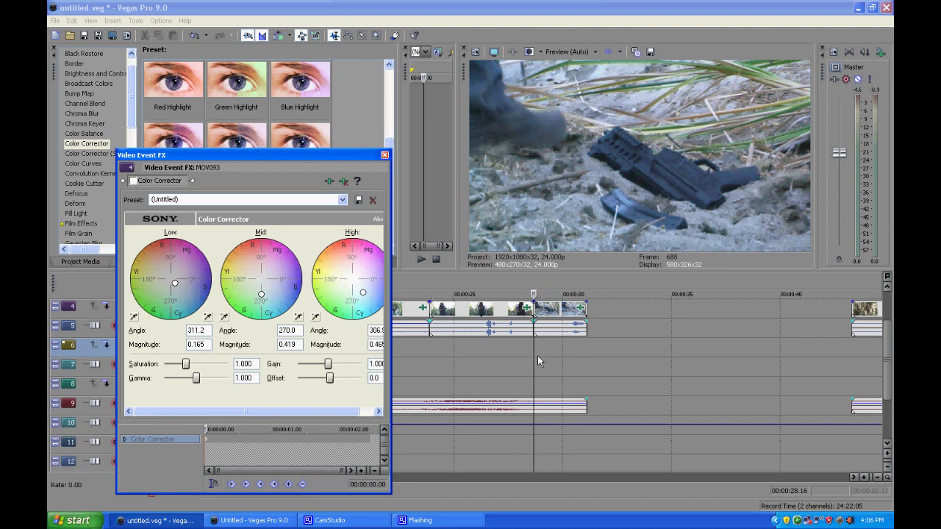
{"action": "key", "text": "space"}
{"action": "left_click", "coordinate": [133, 180]}
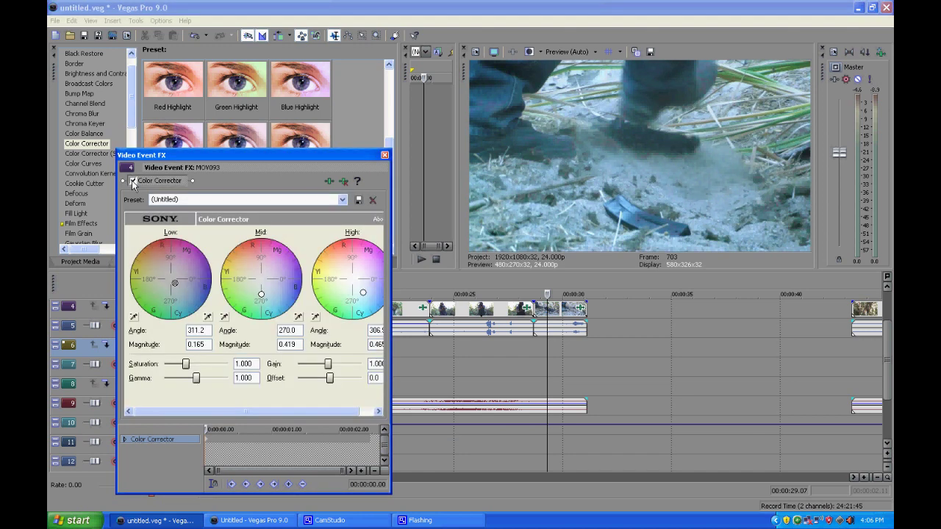
{"action": "left_click", "coordinate": [384, 155]}
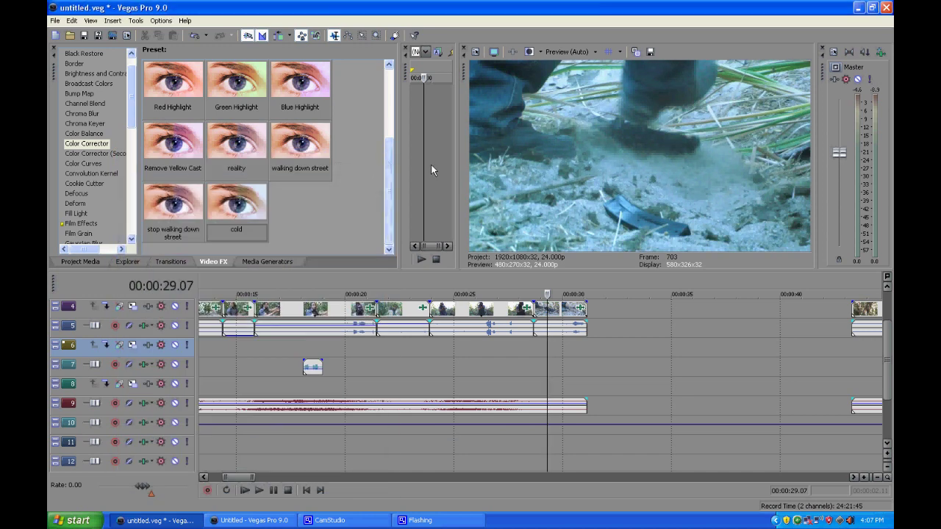
Move the playhead along the later clips to 00:00:53.04
{"action": "scroll", "coordinate": [817, 386], "scroll_direction": "down", "scroll_amount": 2}
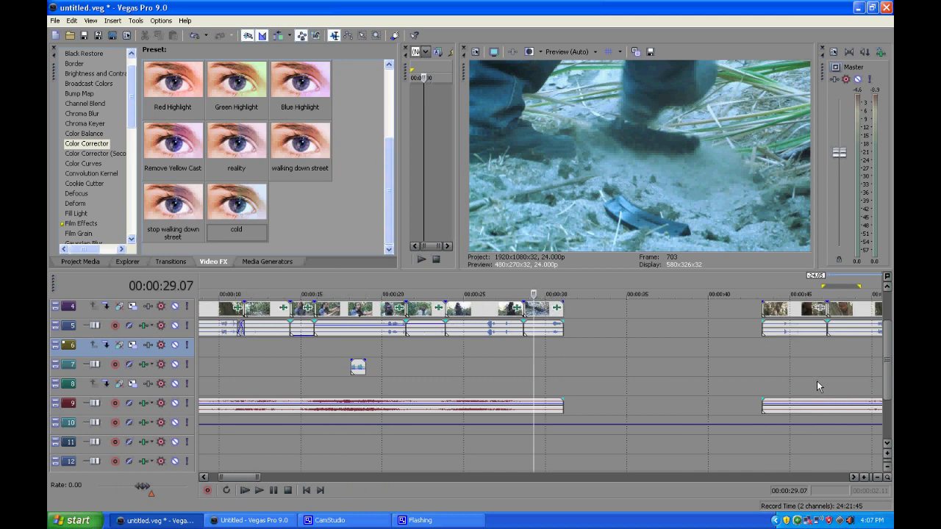
{"action": "scroll", "coordinate": [725, 359], "scroll_direction": "down", "scroll_amount": 2}
{"action": "left_click", "coordinate": [677, 365]}
{"action": "left_click", "coordinate": [713, 362]}
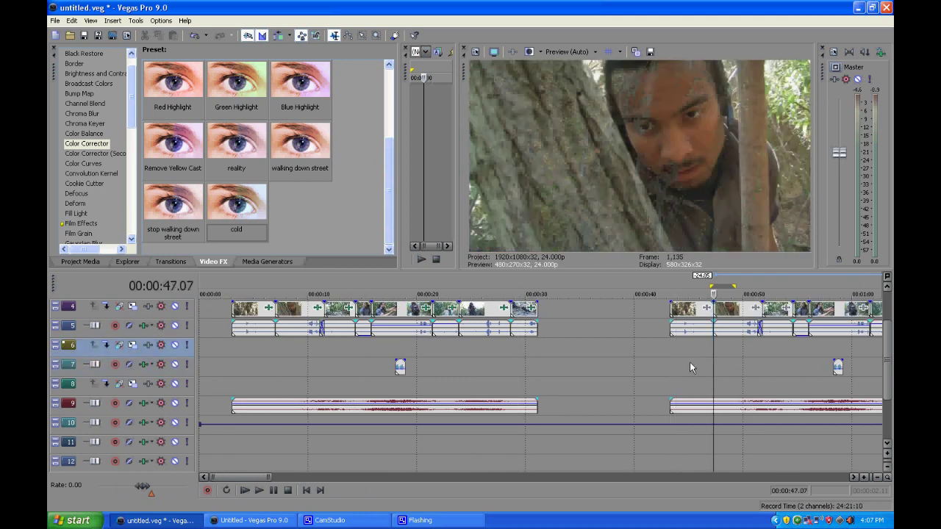
{"action": "left_click", "coordinate": [698, 356]}
{"action": "left_click", "coordinate": [733, 359]}
{"action": "scroll", "coordinate": [735, 358], "scroll_direction": "down", "scroll_amount": 3}
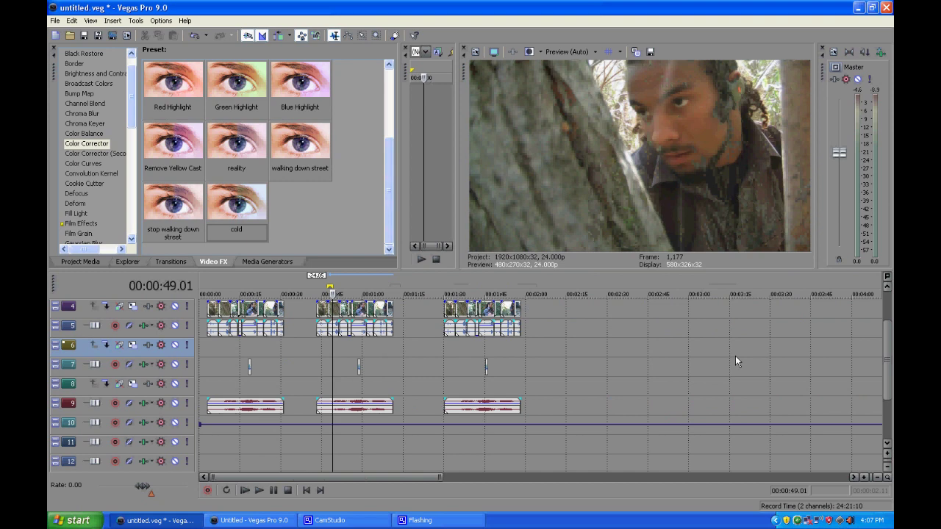
{"action": "scroll", "coordinate": [385, 357], "scroll_direction": "up", "scroll_amount": 3}
{"action": "left_click", "coordinate": [619, 352]}
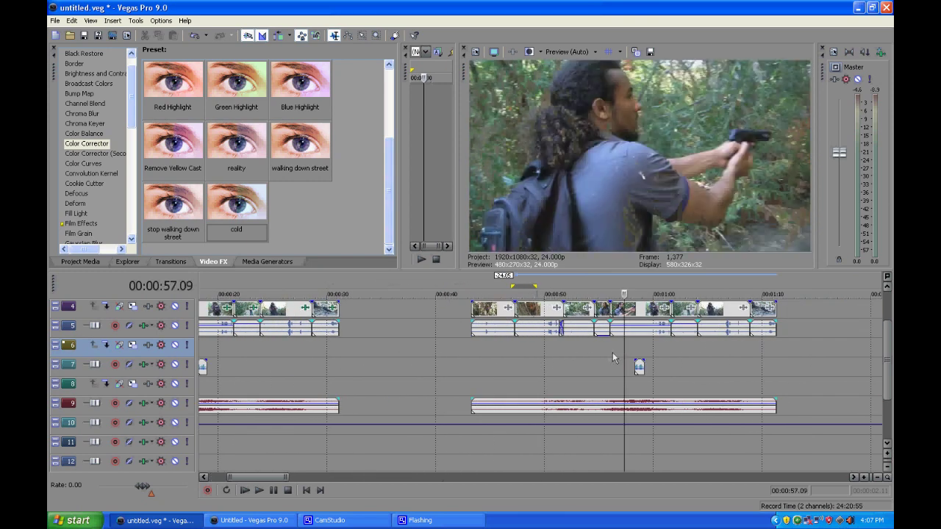
{"action": "left_click", "coordinate": [600, 359]}
{"action": "left_click", "coordinate": [585, 361]}
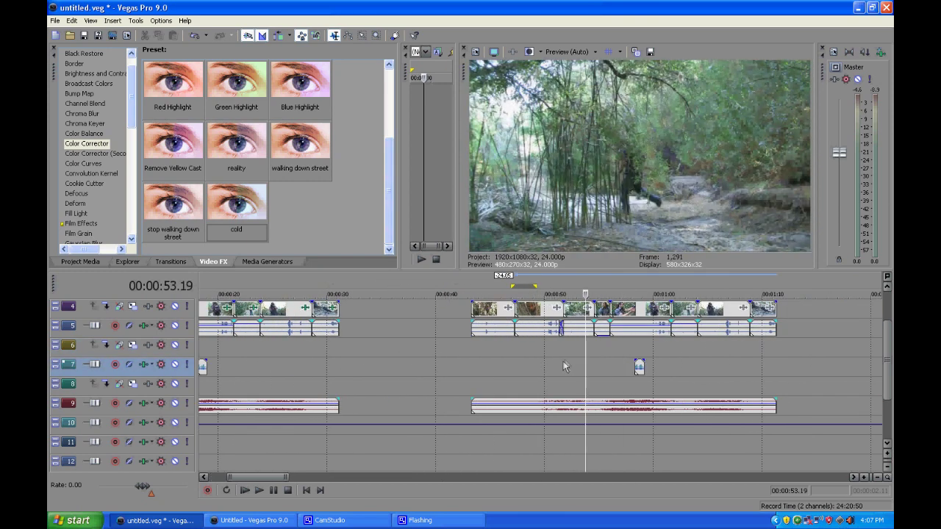
{"action": "left_click", "coordinate": [578, 368]}
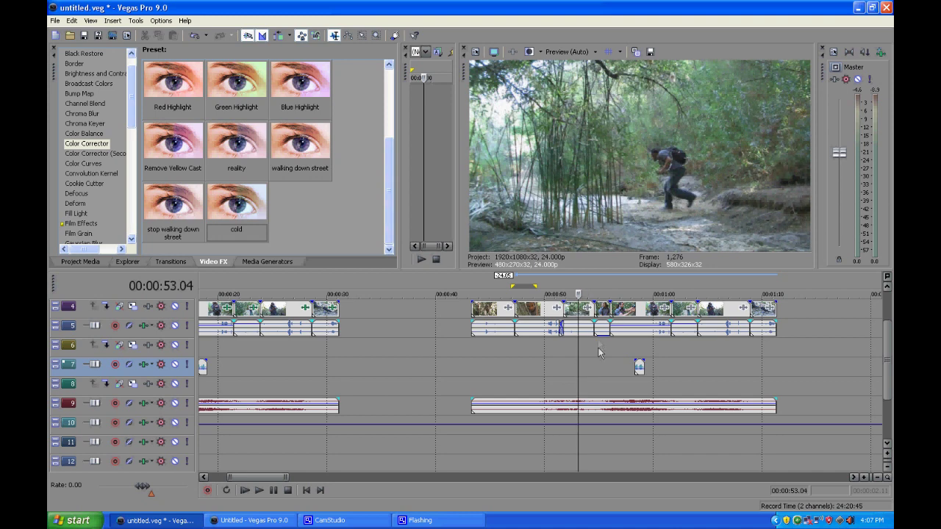
Add Sony Color Curves to this track-4 clip's effect chain
{"action": "left_click", "coordinate": [592, 305]}
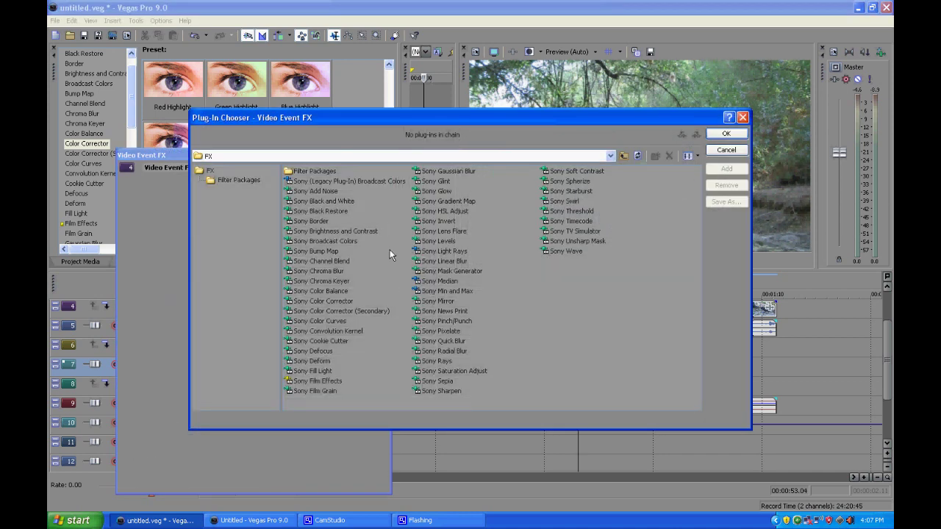
{"action": "left_click", "coordinate": [341, 301]}
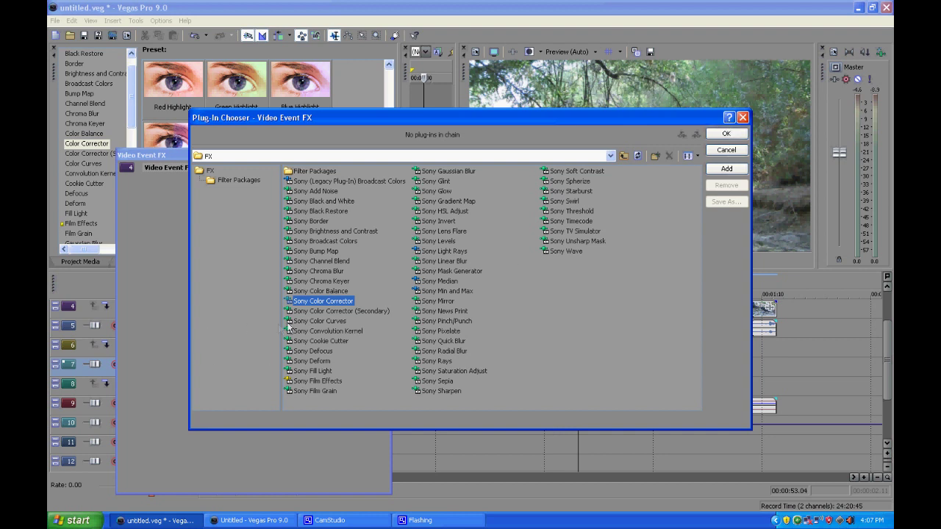
{"action": "left_click", "coordinate": [326, 292]}
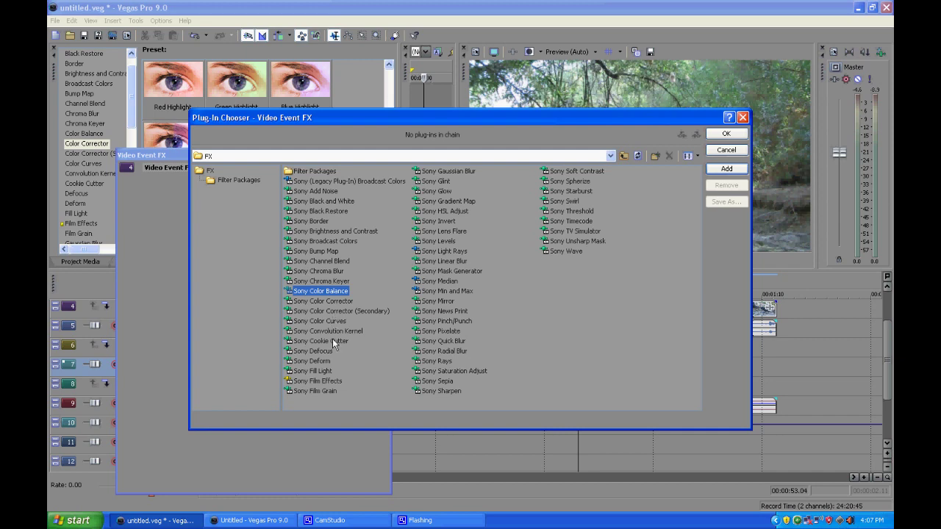
{"action": "left_click", "coordinate": [332, 322]}
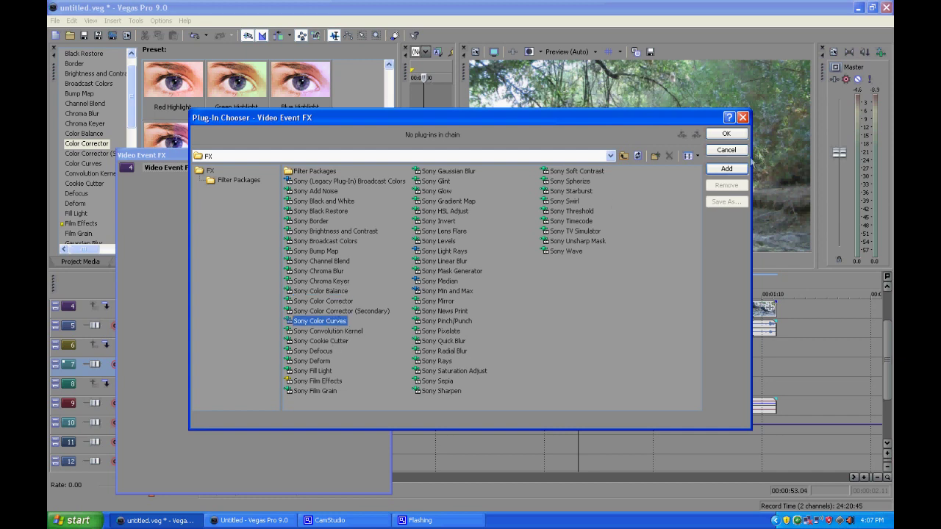
{"action": "left_click", "coordinate": [726, 169]}
{"action": "left_click", "coordinate": [726, 135]}
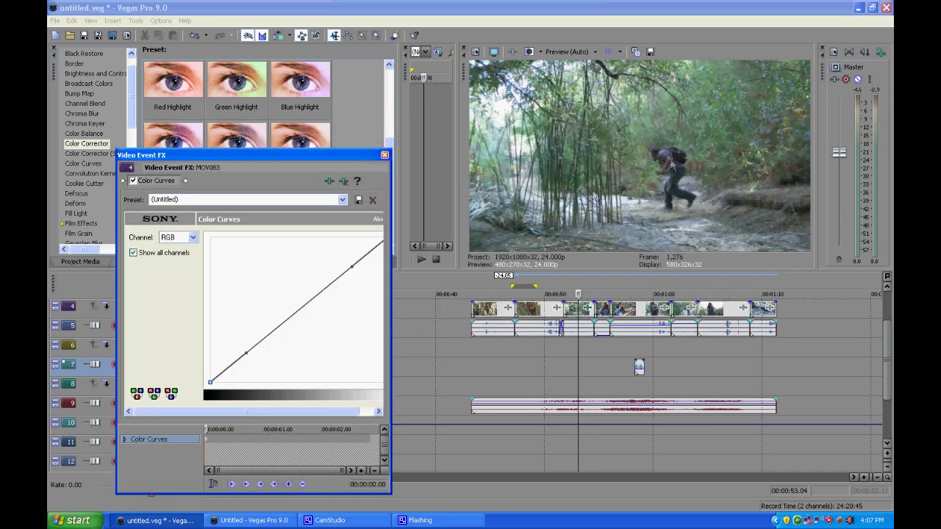
Add Sony Color Corrector to the chain after Color Curves
{"action": "left_click", "coordinate": [329, 181]}
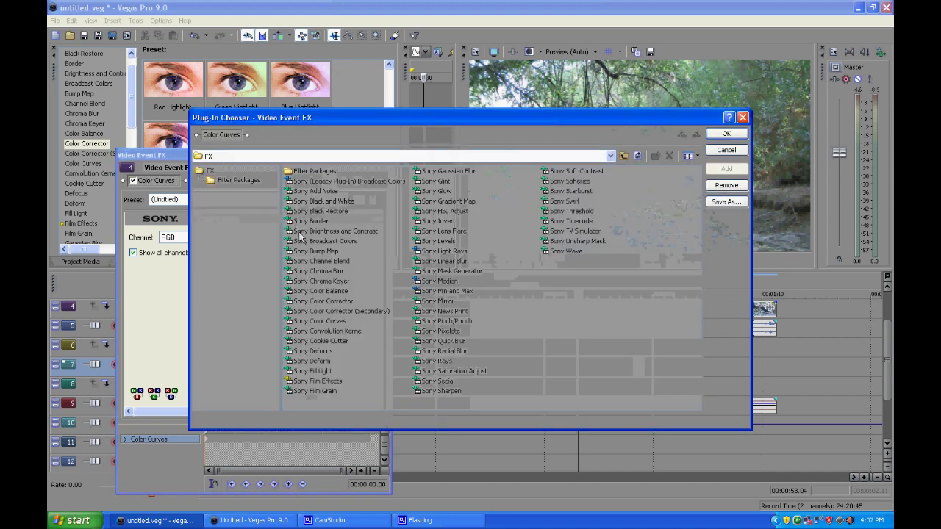
{"action": "left_click", "coordinate": [323, 300]}
{"action": "left_click", "coordinate": [725, 169]}
Load the 'stop walking down street' preset into the Color Corrector
{"action": "left_click", "coordinate": [721, 136]}
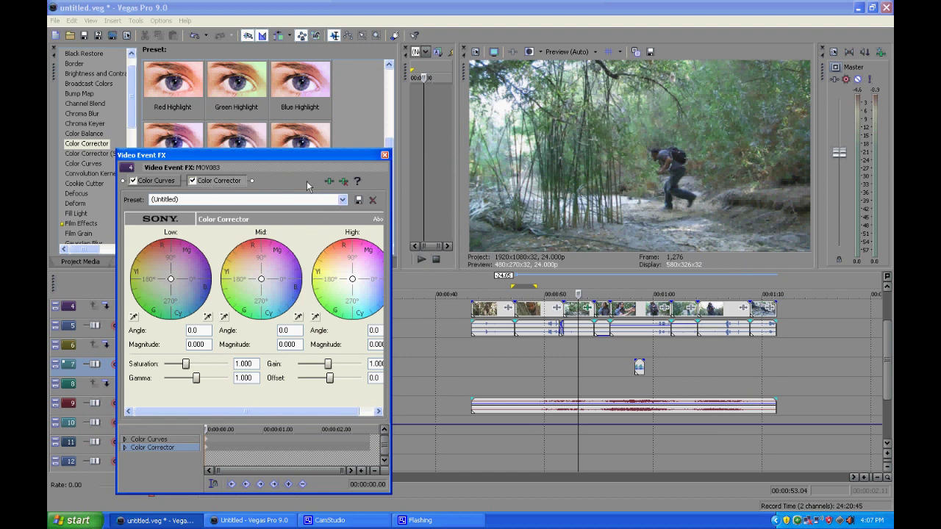
{"action": "left_click", "coordinate": [162, 185]}
{"action": "left_click", "coordinate": [218, 181]}
{"action": "left_click", "coordinate": [342, 199]}
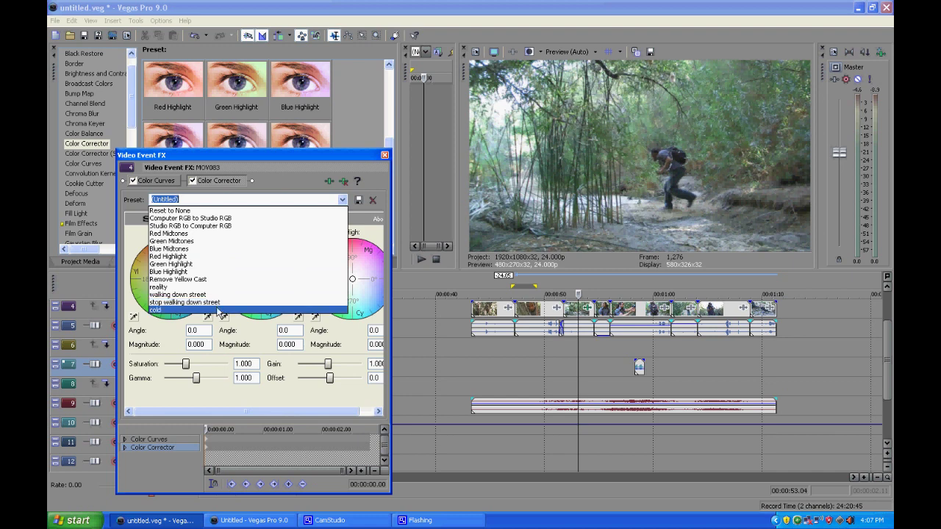
{"action": "left_click", "coordinate": [218, 304]}
Bow the RGB Color Curve downward to darken and cool the clip
{"action": "left_click", "coordinate": [150, 181]}
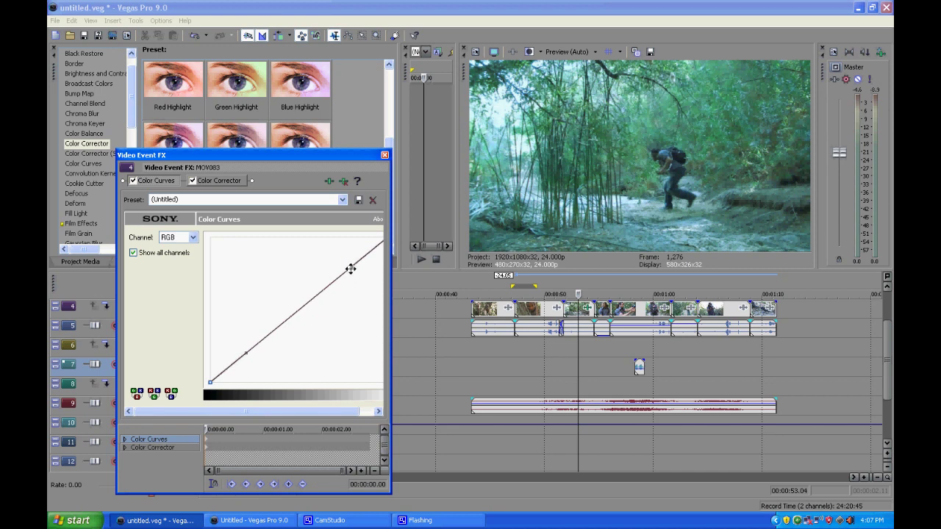
{"action": "left_click_drag", "start_coordinate": [351, 269], "coordinate": [371, 293]}
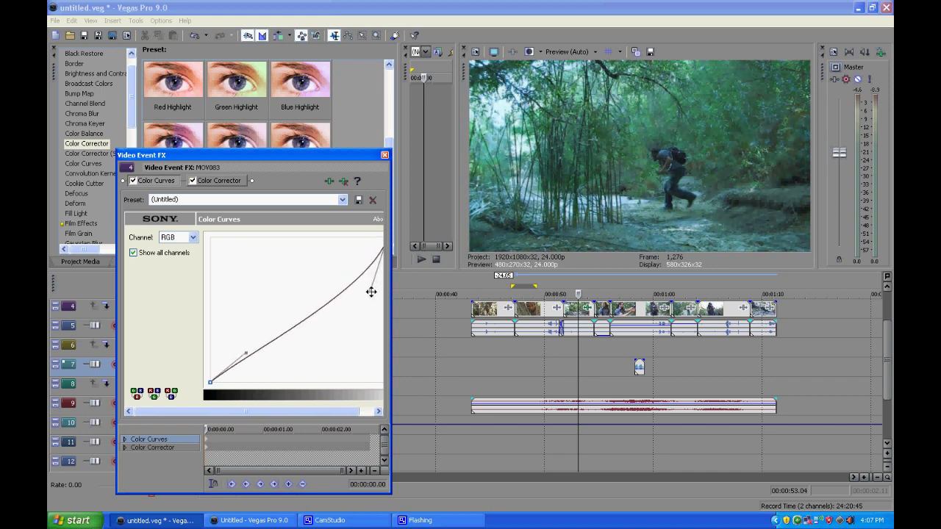
{"action": "left_click_drag", "start_coordinate": [371, 292], "coordinate": [370, 293]}
{"action": "left_click_drag", "start_coordinate": [246, 353], "coordinate": [298, 383]}
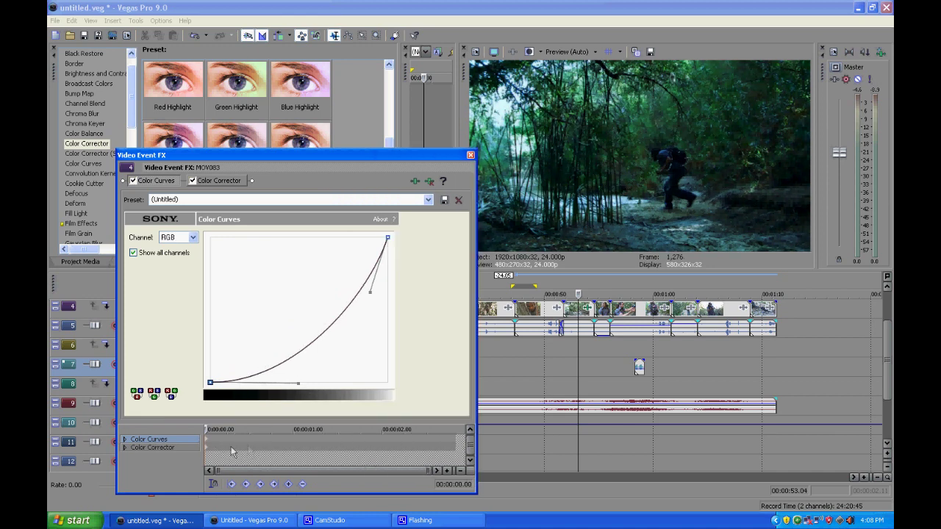
{"action": "left_click_drag", "start_coordinate": [297, 383], "coordinate": [297, 351]}
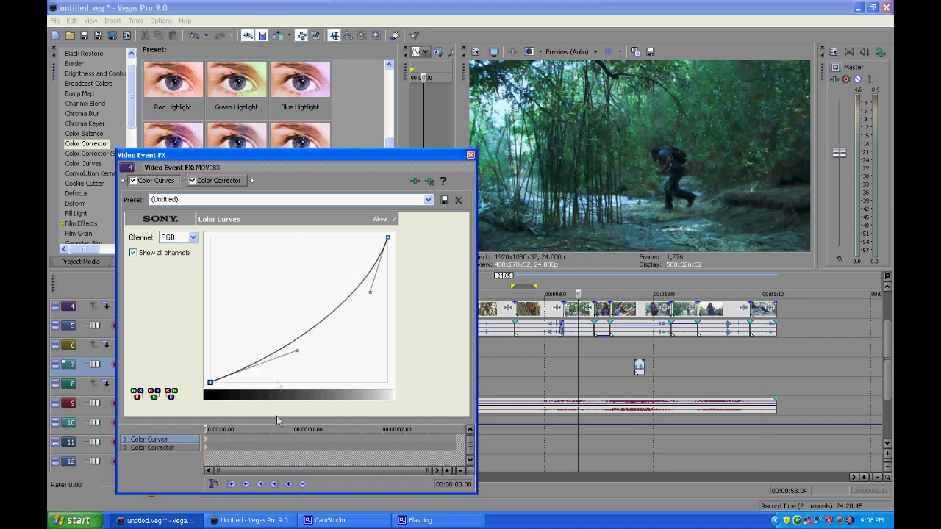
{"action": "left_click", "coordinate": [228, 446]}
At 00:00:00.11, reshape the RGB Color Curve into a steep S-curve for brighter contrast
{"action": "left_click", "coordinate": [245, 439]}
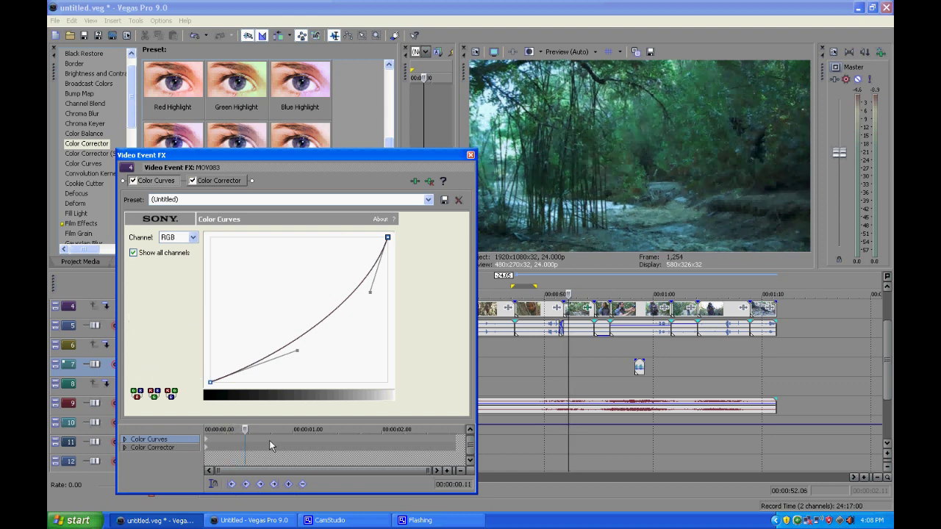
{"action": "left_click", "coordinate": [269, 448]}
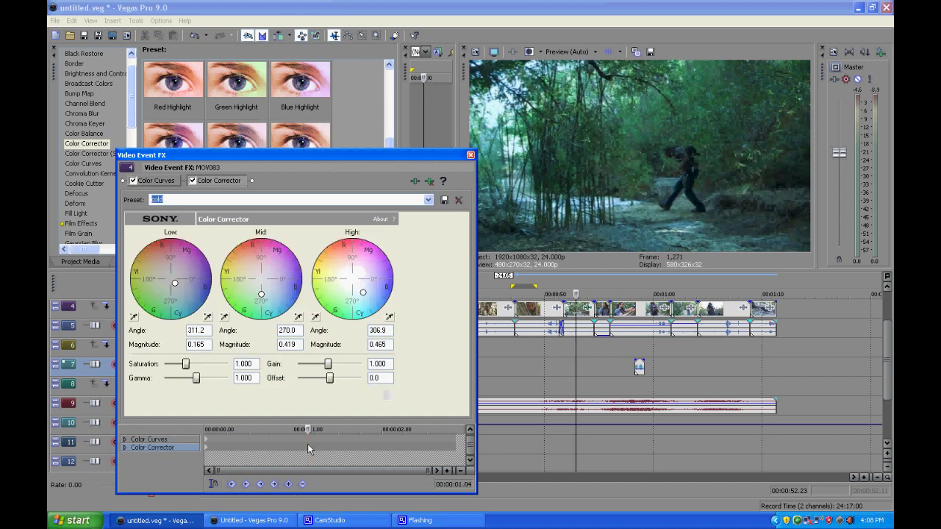
{"action": "left_click", "coordinate": [168, 183]}
{"action": "left_click_drag", "start_coordinate": [296, 350], "coordinate": [352, 380]}
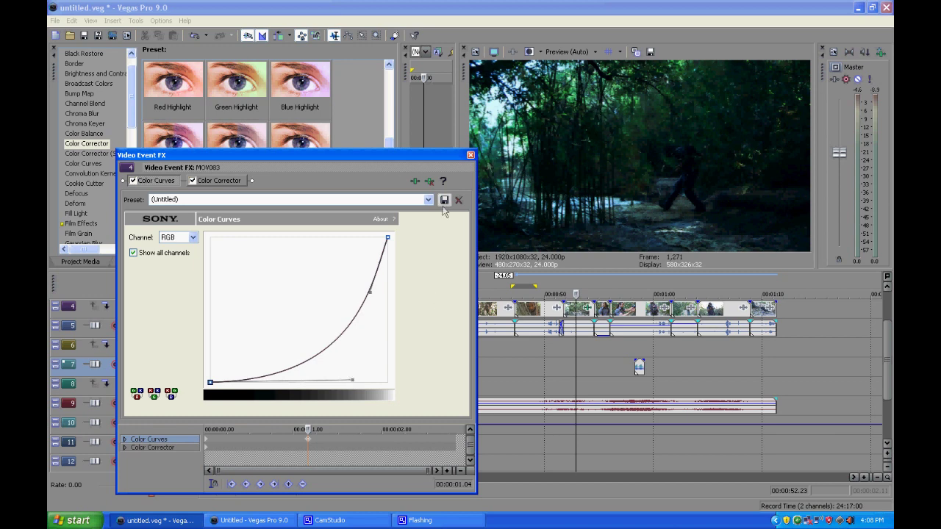
{"action": "left_click_drag", "start_coordinate": [368, 291], "coordinate": [288, 239]}
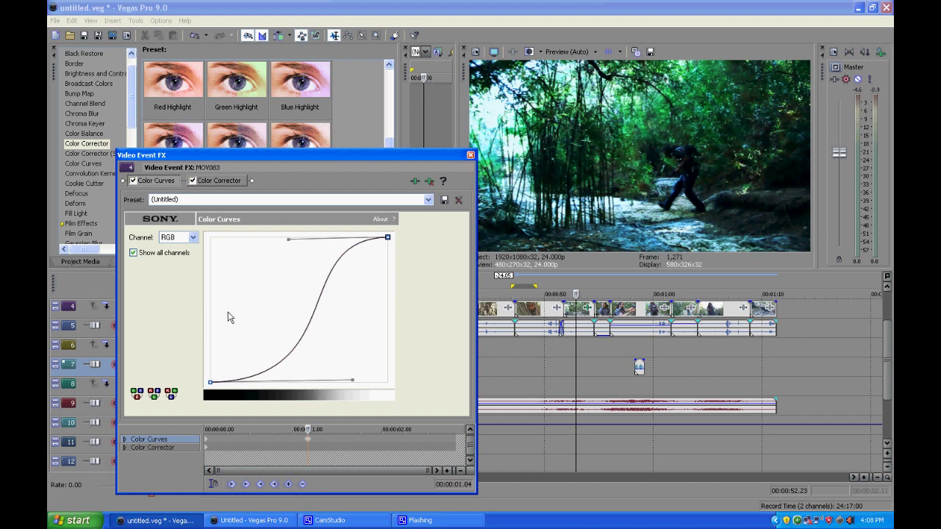
Switch the curves to the Red channel and reshape the red curve, steepening then flattening its ends
{"action": "left_click", "coordinate": [193, 237]}
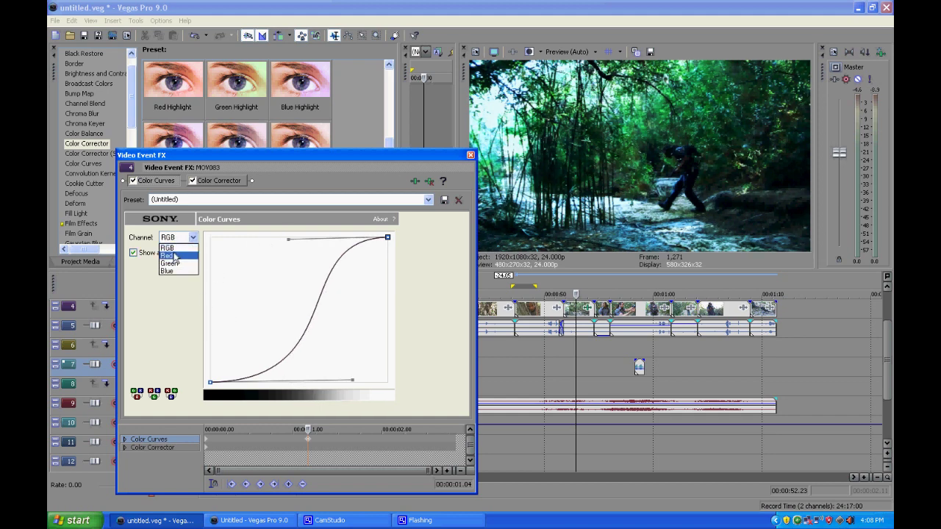
{"action": "left_click", "coordinate": [174, 255]}
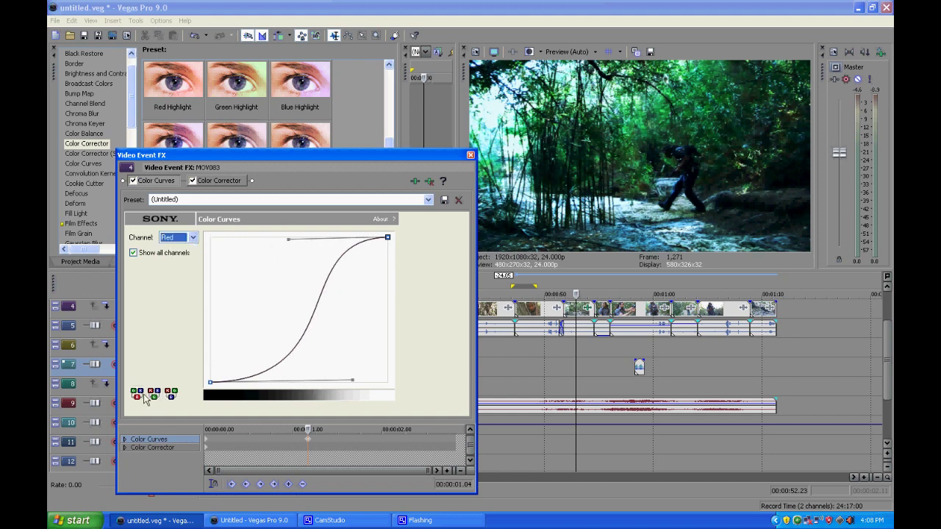
{"action": "left_click", "coordinate": [192, 238]}
{"action": "left_click", "coordinate": [170, 250]}
{"action": "left_click", "coordinate": [192, 237]}
{"action": "left_click", "coordinate": [176, 243]}
{"action": "left_click_drag", "start_coordinate": [287, 242], "coordinate": [244, 242]}
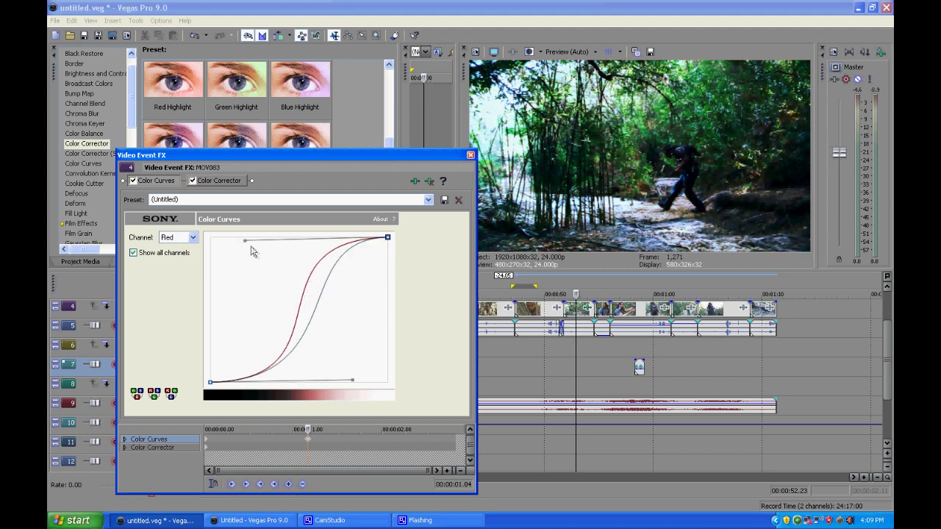
{"action": "left_click_drag", "start_coordinate": [246, 242], "coordinate": [363, 313]}
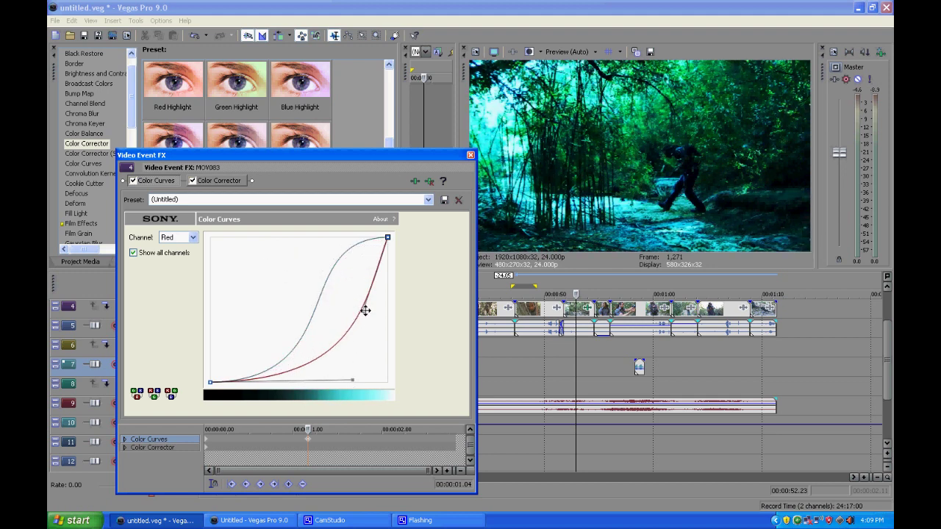
{"action": "left_click_drag", "start_coordinate": [363, 318], "coordinate": [284, 234]}
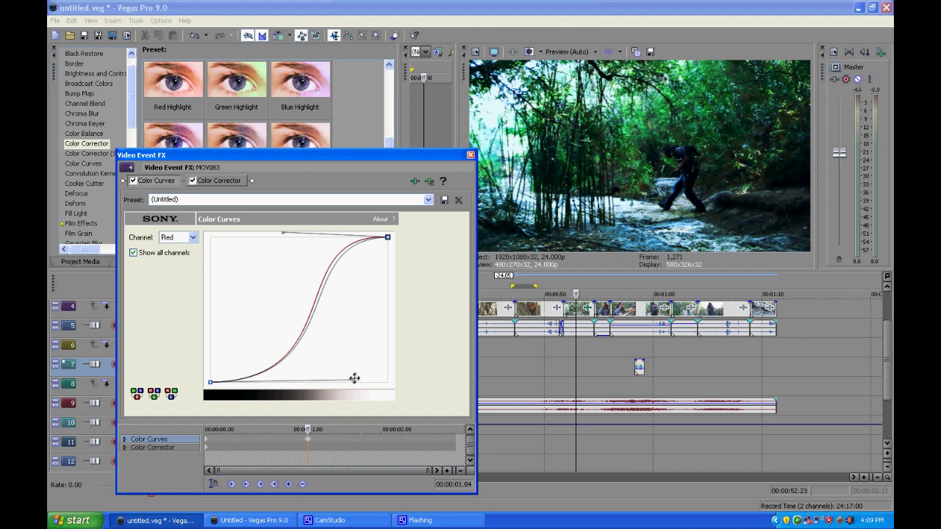
{"action": "left_click_drag", "start_coordinate": [355, 377], "coordinate": [156, 338]}
{"action": "left_click_drag", "start_coordinate": [281, 231], "coordinate": [416, 272]}
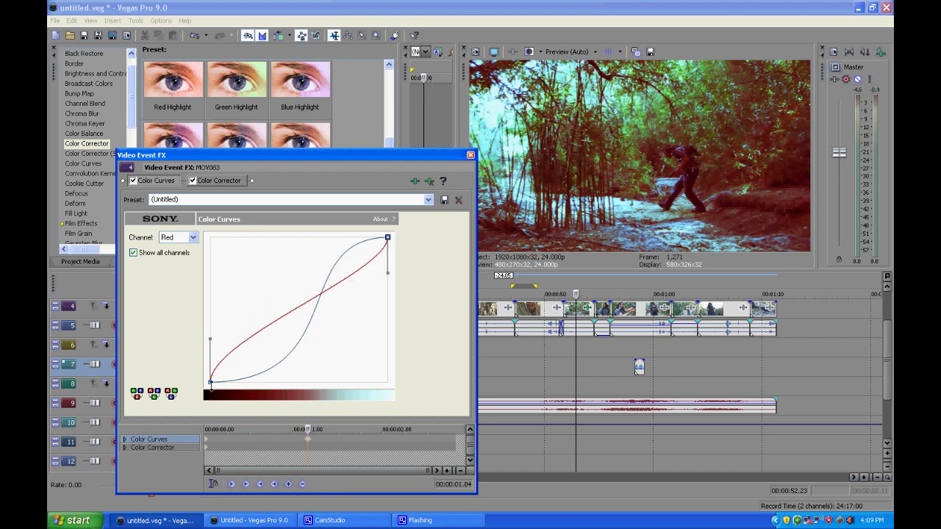
{"action": "left_click_drag", "start_coordinate": [211, 339], "coordinate": [272, 374]}
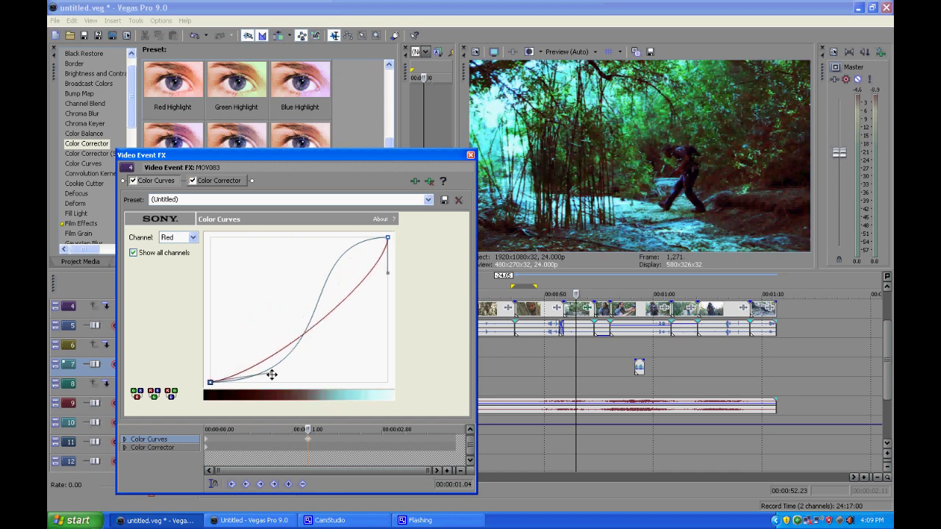
On the Green channel, lift the curve's lower end and pull its top down to darken
{"action": "left_click", "coordinate": [193, 237]}
{"action": "left_click", "coordinate": [176, 250]}
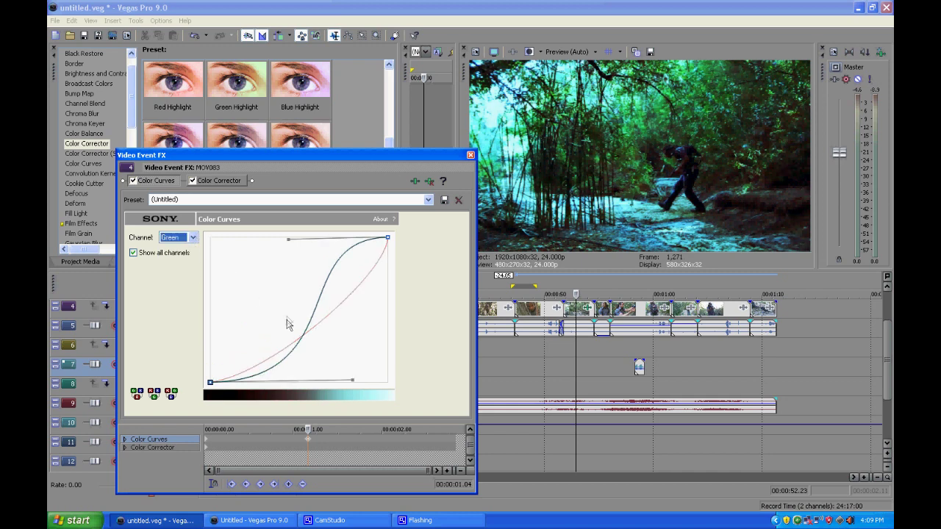
{"action": "left_click_drag", "start_coordinate": [353, 381], "coordinate": [388, 340]}
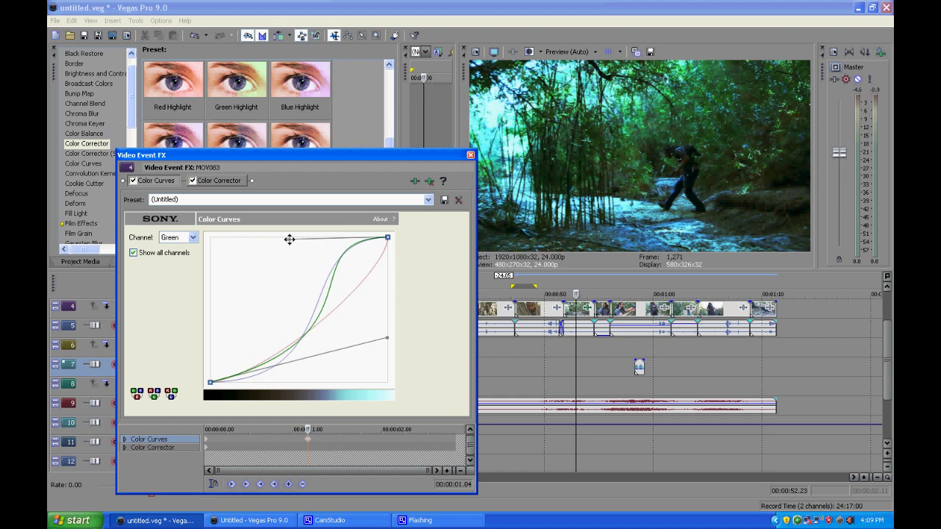
{"action": "left_click_drag", "start_coordinate": [289, 239], "coordinate": [318, 296]}
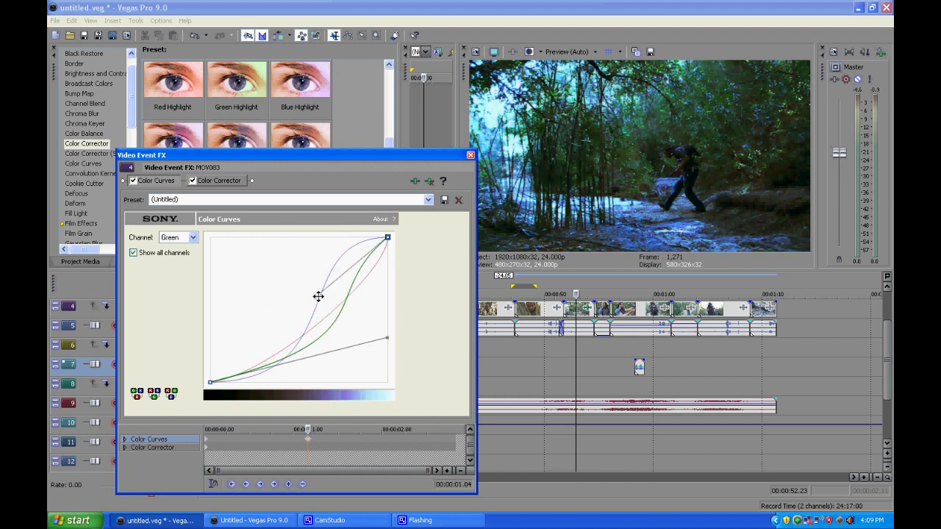
Rework the top of the Red curve once more, then close the Video Event FX window
{"action": "left_click", "coordinate": [192, 237]}
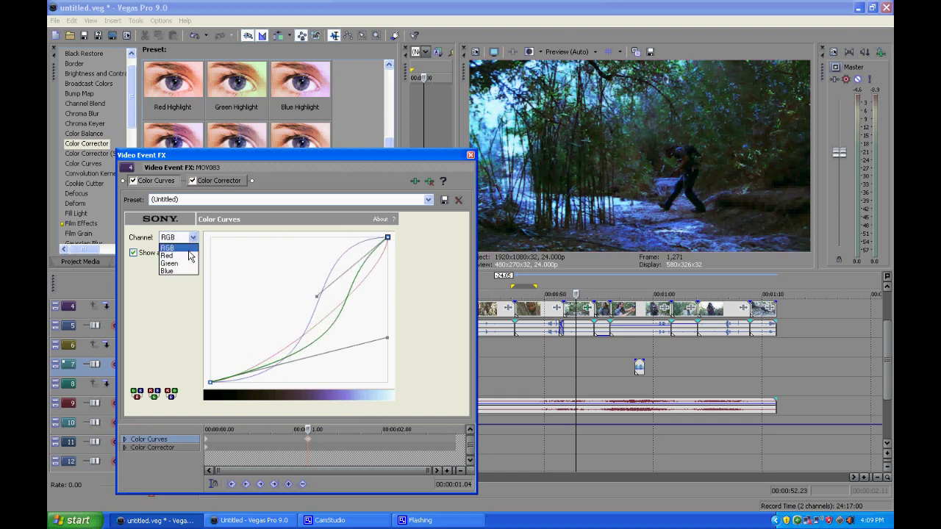
{"action": "left_click", "coordinate": [177, 255]}
{"action": "left_click_drag", "start_coordinate": [384, 275], "coordinate": [324, 307]}
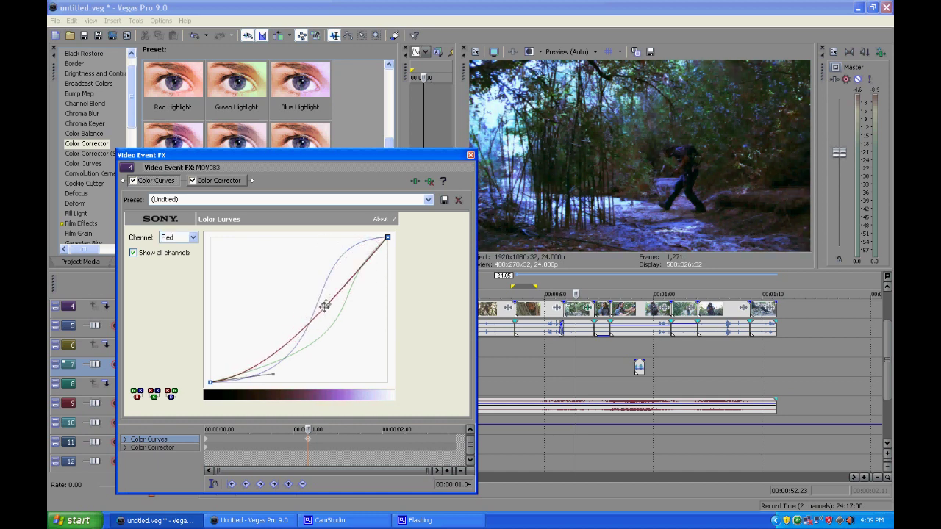
{"action": "left_click", "coordinate": [470, 157]}
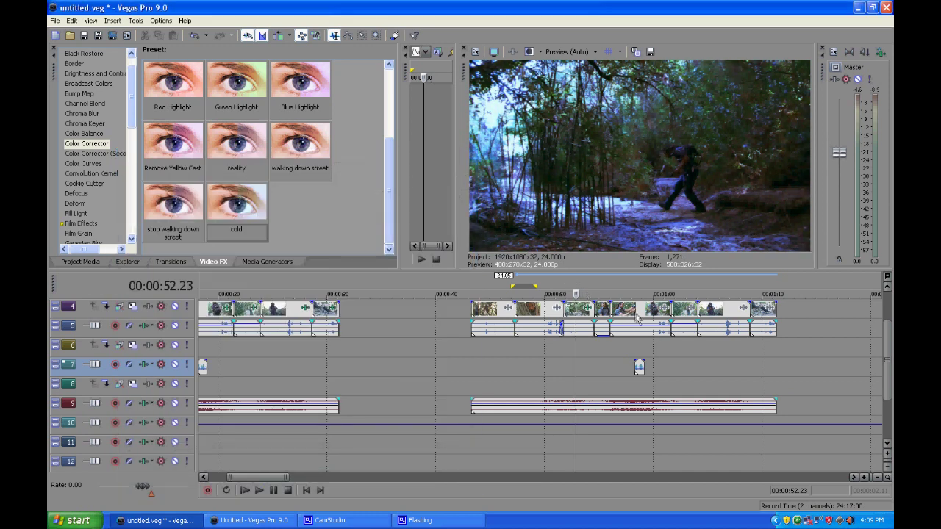
Select the track 4 clip at 1:07, open its plug-in chooser, and dismiss it
{"action": "left_click", "coordinate": [730, 312]}
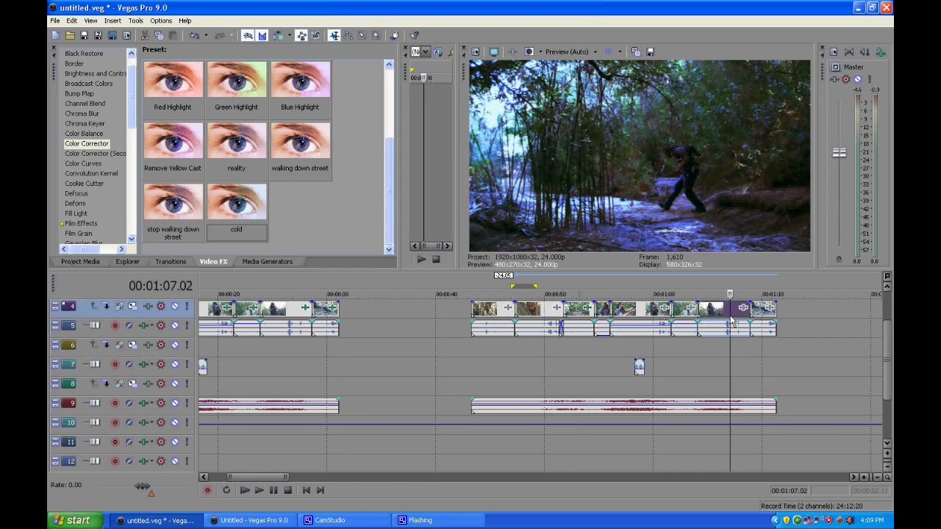
{"action": "left_click", "coordinate": [744, 310]}
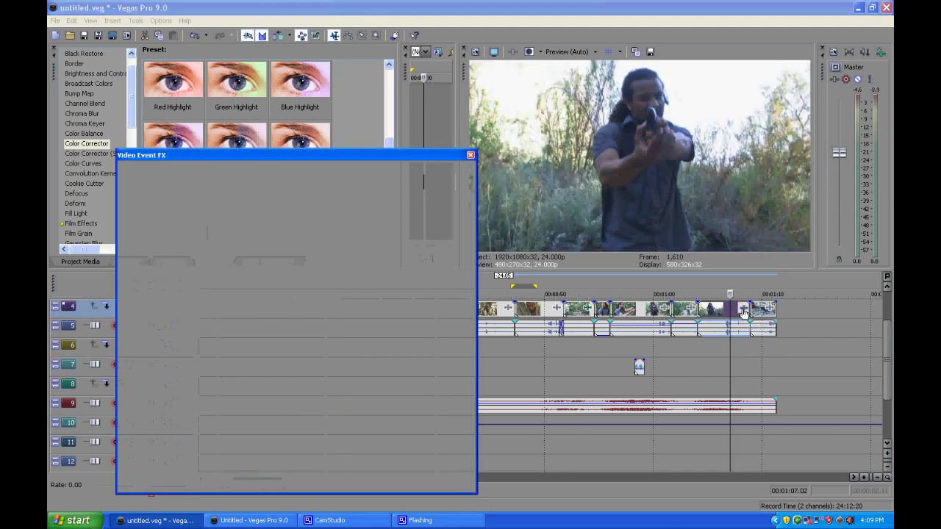
{"action": "key", "text": "Escape"}
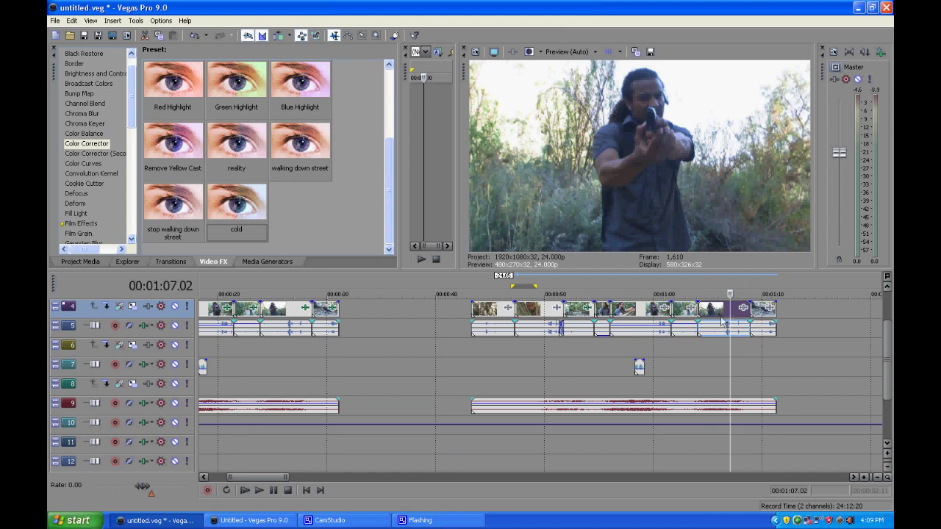
Browse Sony Chroma Keyer and Sony Color Corrector, close without adding, and move to 00:00:43.07
{"action": "left_click", "coordinate": [743, 311]}
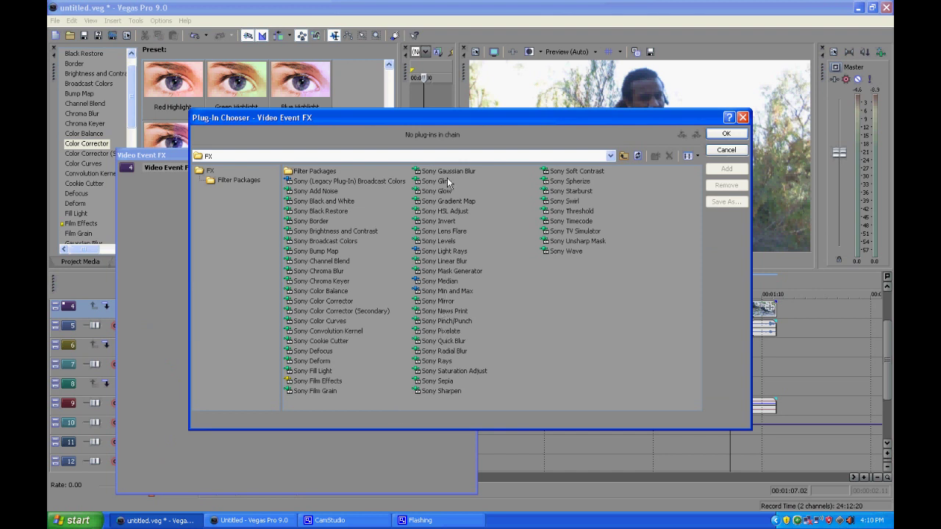
{"action": "left_click", "coordinate": [316, 282]}
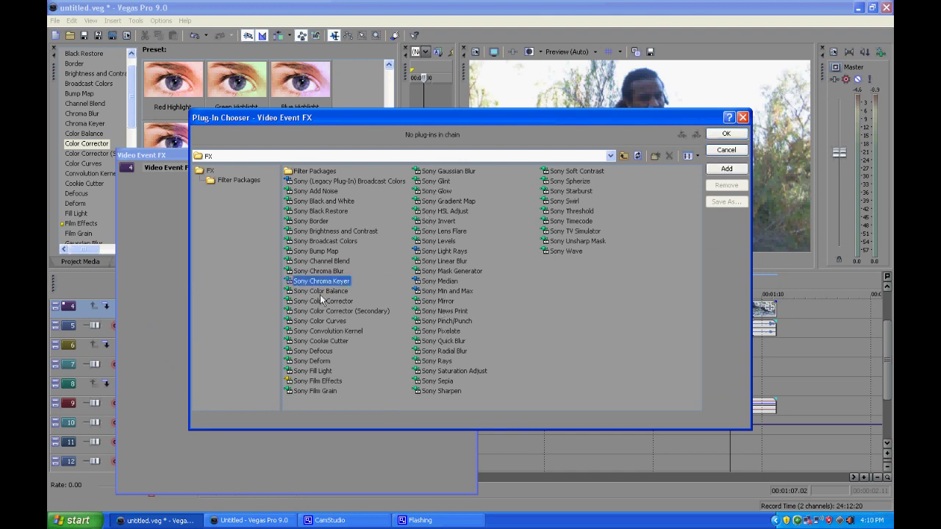
{"action": "left_click", "coordinate": [320, 301]}
{"action": "left_click", "coordinate": [324, 292]}
{"action": "left_click", "coordinate": [329, 282]}
{"action": "left_click", "coordinate": [328, 302]}
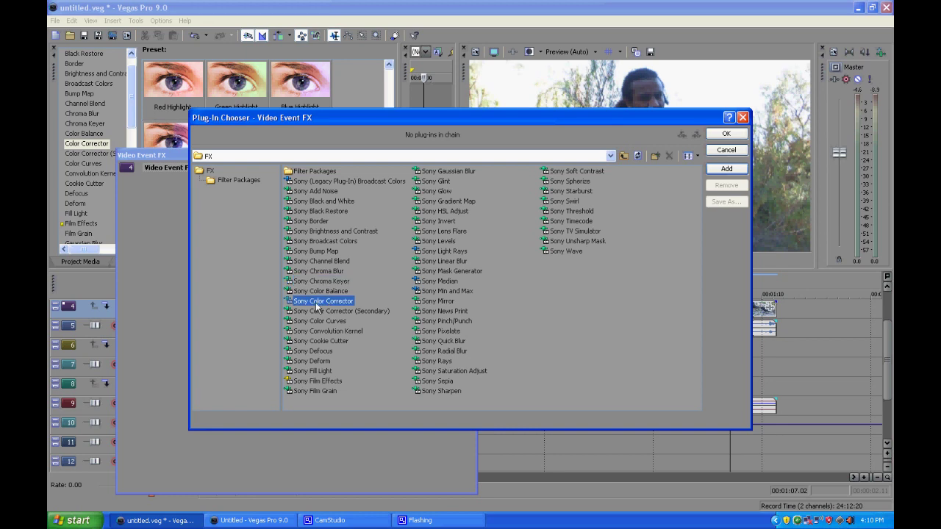
{"action": "left_click", "coordinate": [742, 118]}
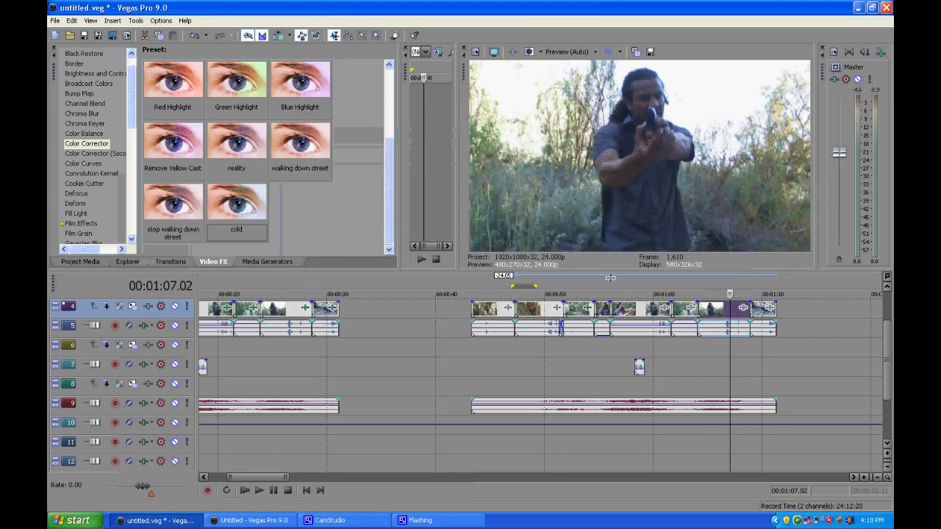
{"action": "left_click", "coordinate": [473, 353]}
Play the clips from 00:00:47.07, then open and close the tree clip's plug-in chooser
{"action": "scroll", "coordinate": [514, 359], "scroll_direction": "up", "scroll_amount": 3}
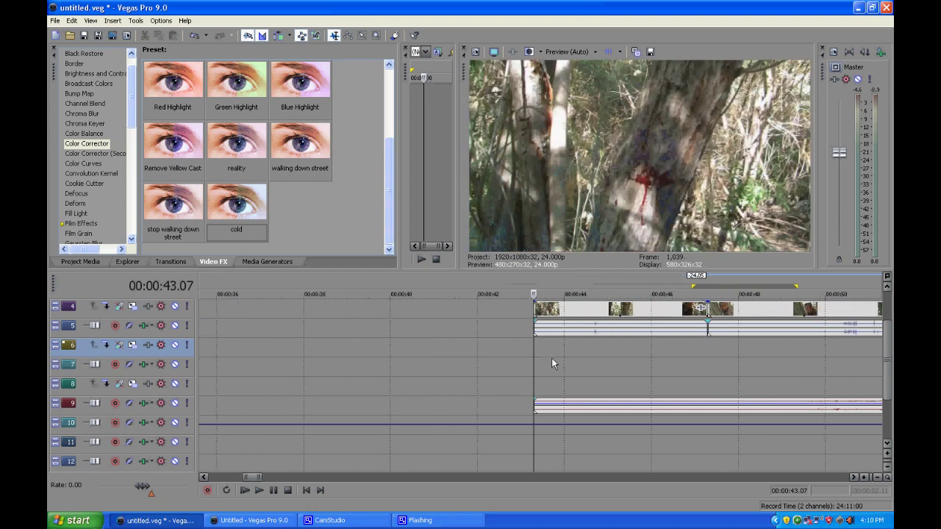
{"action": "scroll", "coordinate": [589, 351], "scroll_direction": "down", "scroll_amount": 3}
{"action": "left_click", "coordinate": [589, 352]}
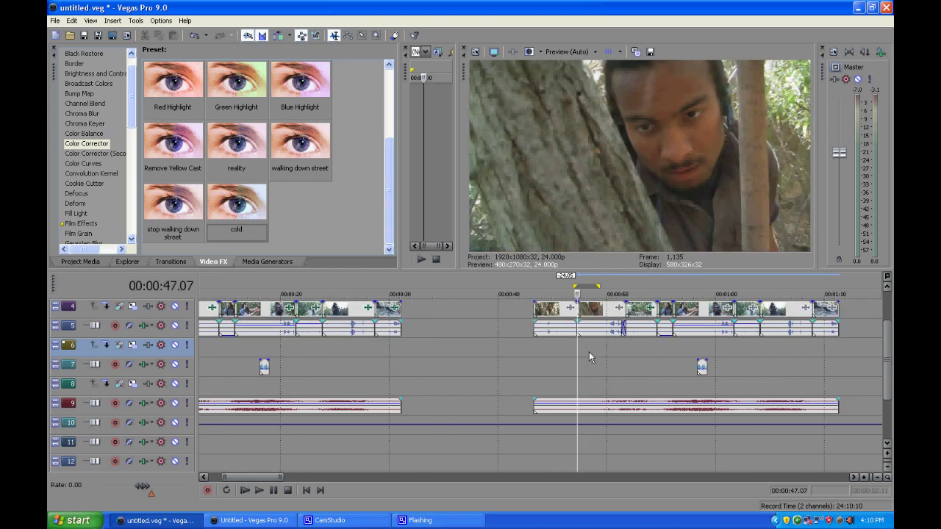
{"action": "key", "text": "space"}
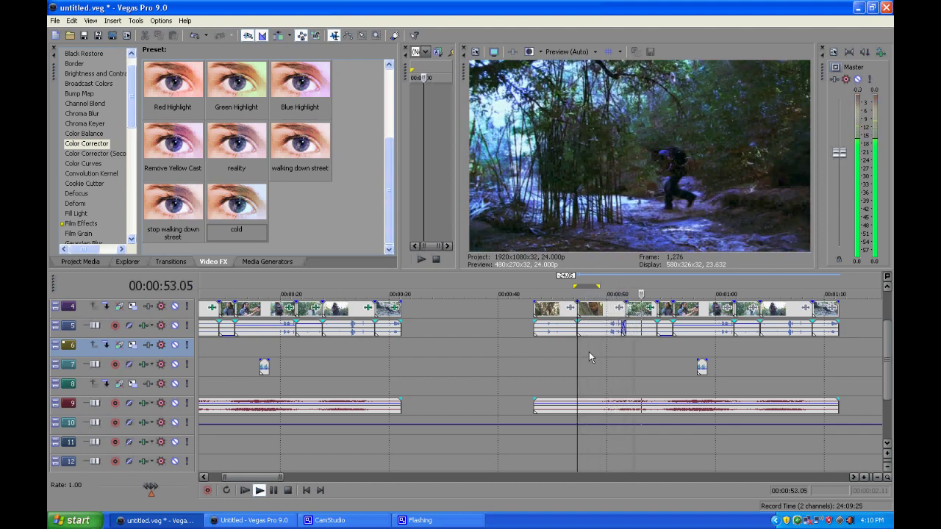
{"action": "key", "text": "space"}
{"action": "left_click", "coordinate": [623, 314]}
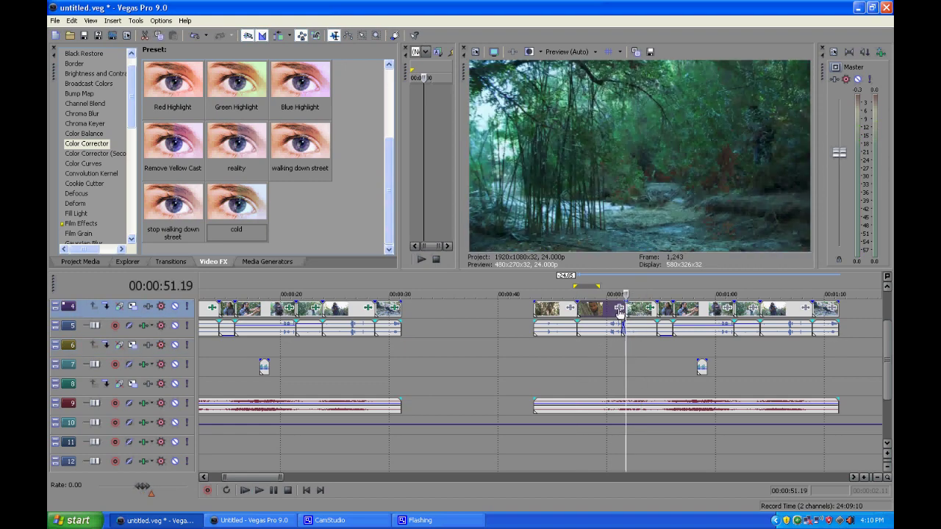
{"action": "left_click", "coordinate": [744, 117]}
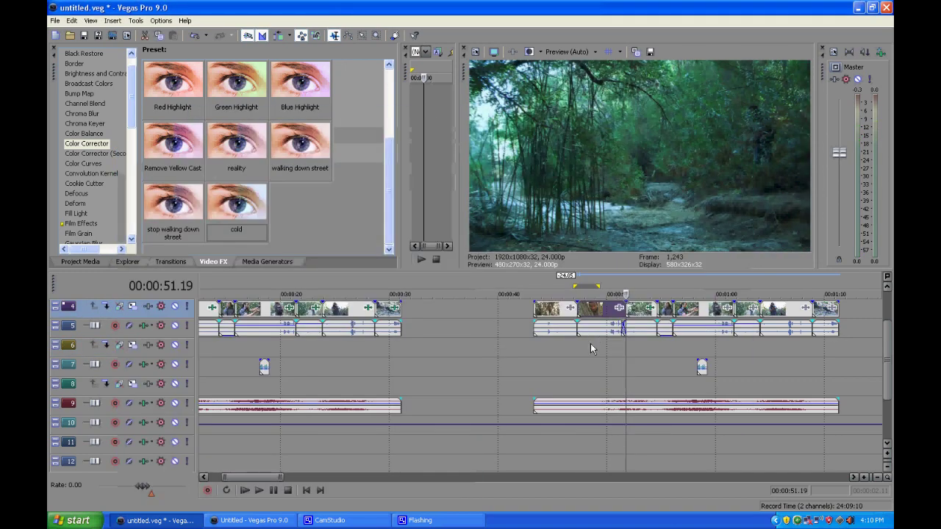
Add Sony Color Corrector to the man-behind-the-tree clip's effect chain
{"action": "left_click", "coordinate": [619, 308]}
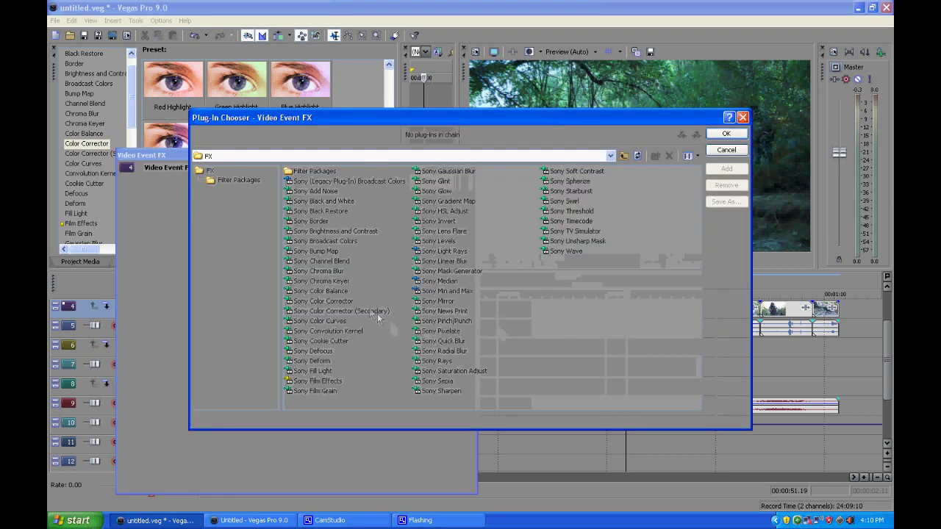
{"action": "left_click", "coordinate": [329, 302]}
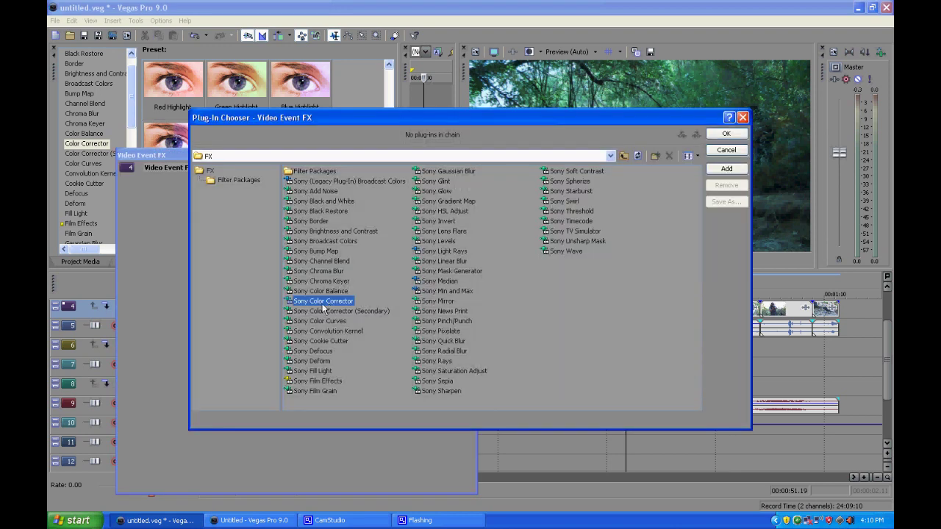
{"action": "left_click", "coordinate": [726, 171]}
{"action": "left_click", "coordinate": [726, 135]}
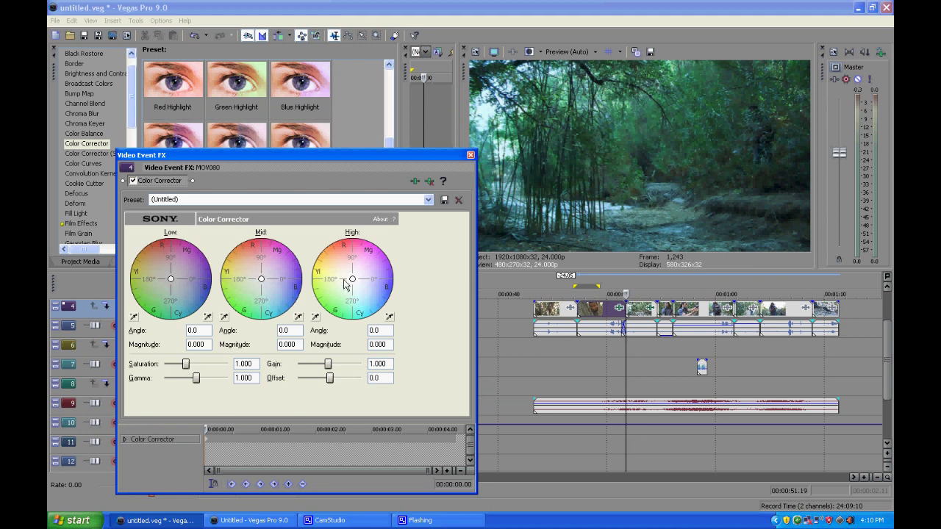
Tint the clip's highlights blue (angle 309.3, magnitude 0.661) with the mids at 306.9/0.310
{"action": "left_click", "coordinate": [588, 366]}
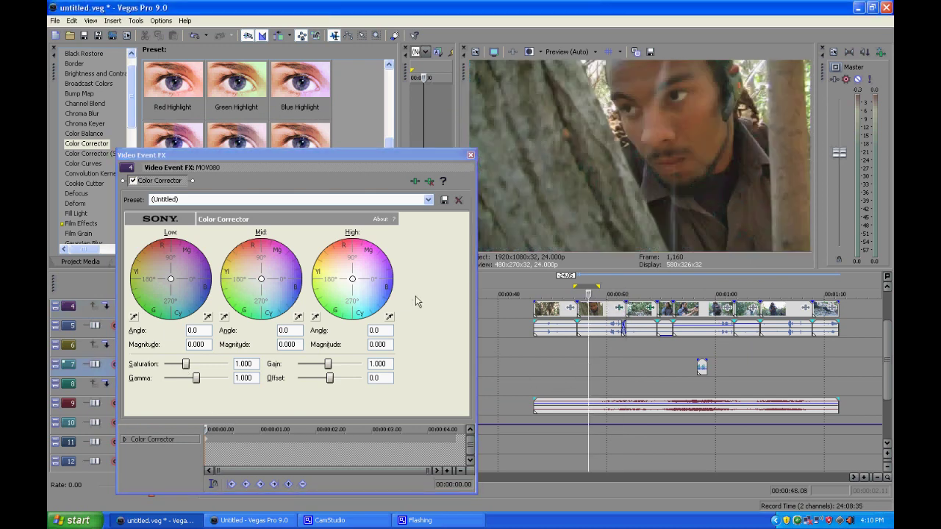
{"action": "left_click_drag", "start_coordinate": [352, 279], "coordinate": [358, 288]}
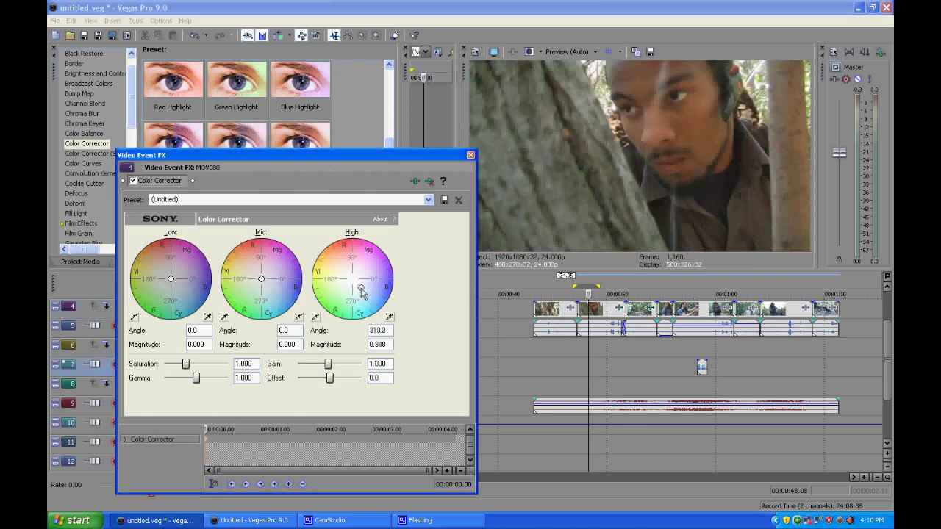
{"action": "left_click", "coordinate": [596, 371]}
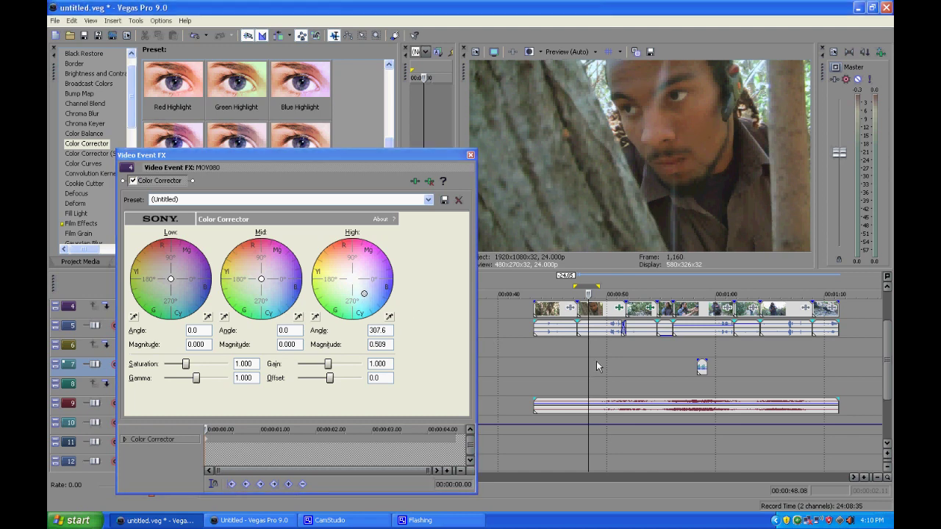
{"action": "left_click", "coordinate": [620, 310]}
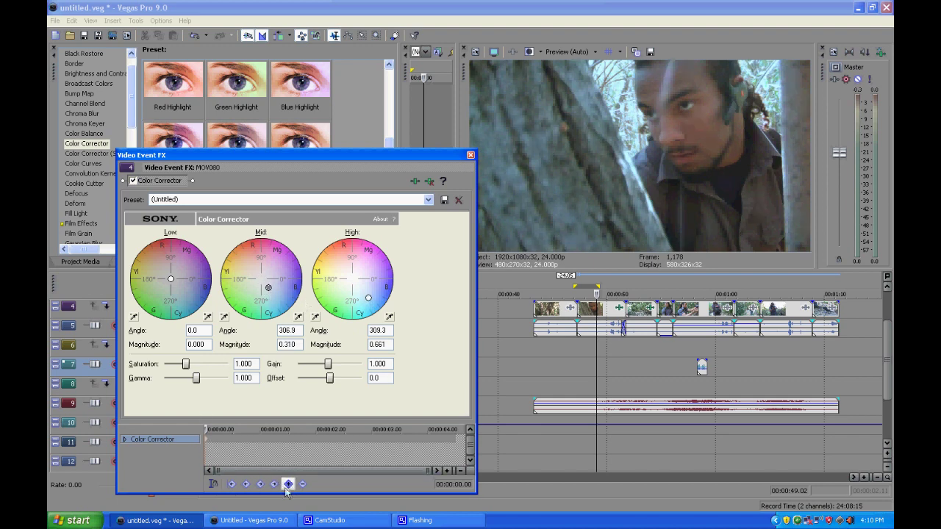
Keyframe the highlights to warm red (angle 131.5) at clip end, scrub to check, and close
{"action": "key", "text": "space"}
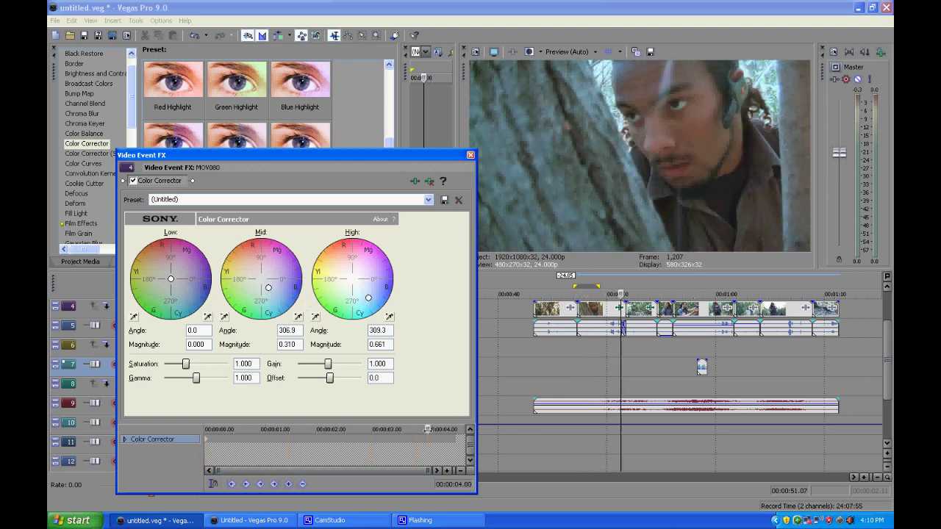
{"action": "left_click_drag", "start_coordinate": [370, 301], "coordinate": [336, 263]}
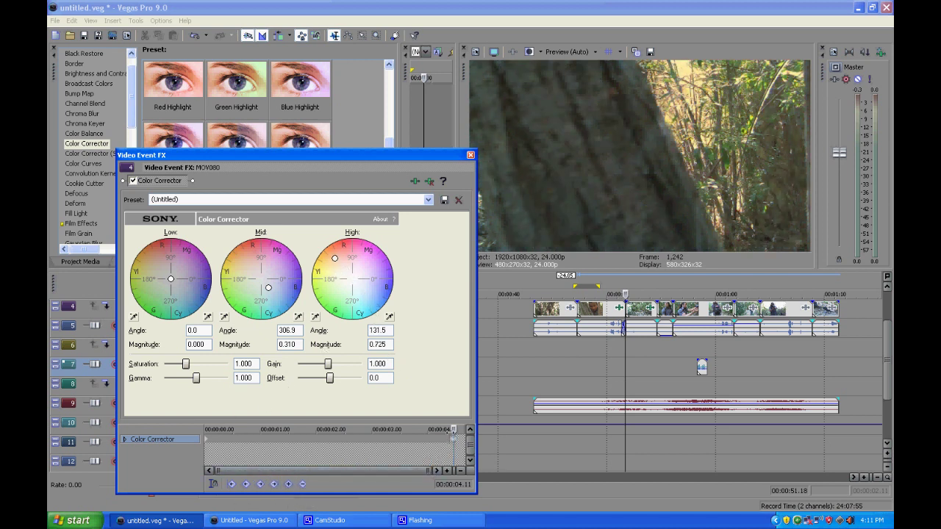
{"action": "left_click", "coordinate": [445, 434]}
{"action": "left_click_drag", "start_coordinate": [445, 434], "coordinate": [266, 424]}
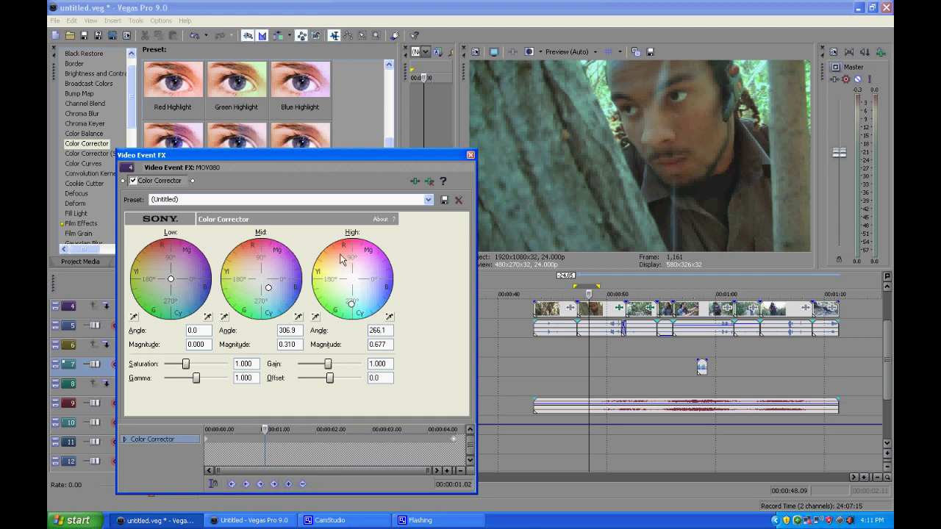
{"action": "left_click_drag", "start_coordinate": [266, 429], "coordinate": [456, 430]}
{"action": "left_click", "coordinate": [471, 155]}
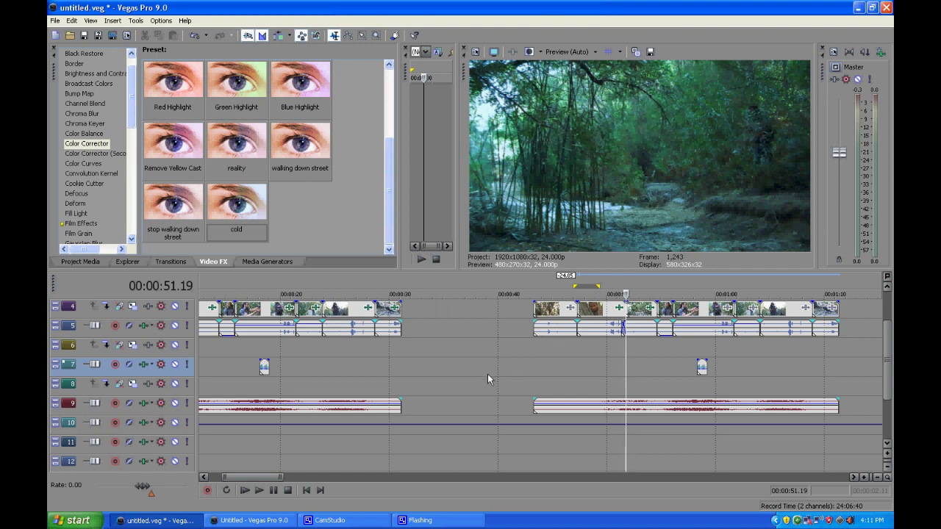
Zoom out the timeline and play the third clip group from about 00:01:30
{"action": "scroll", "coordinate": [523, 375], "scroll_direction": "down", "scroll_amount": 2}
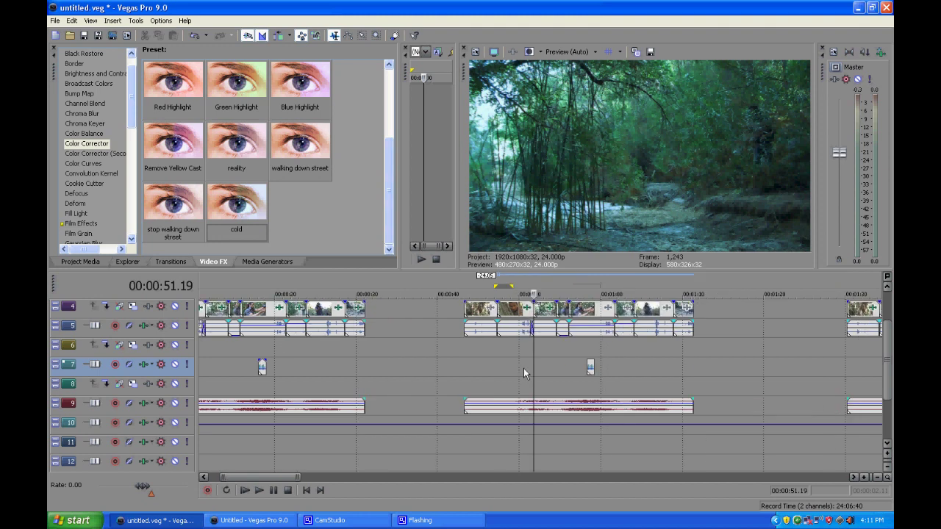
{"action": "scroll", "coordinate": [523, 368], "scroll_direction": "down", "scroll_amount": 2}
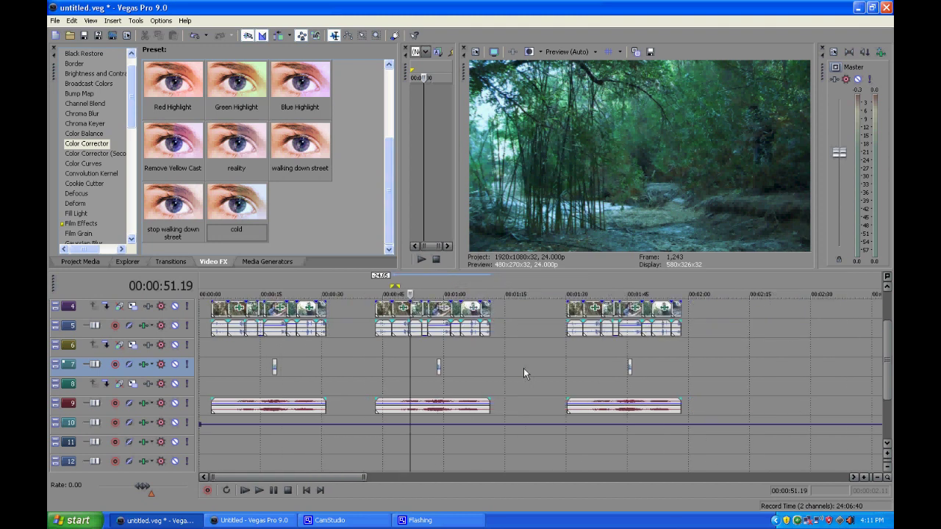
{"action": "scroll", "coordinate": [523, 369], "scroll_direction": "down", "scroll_amount": 2}
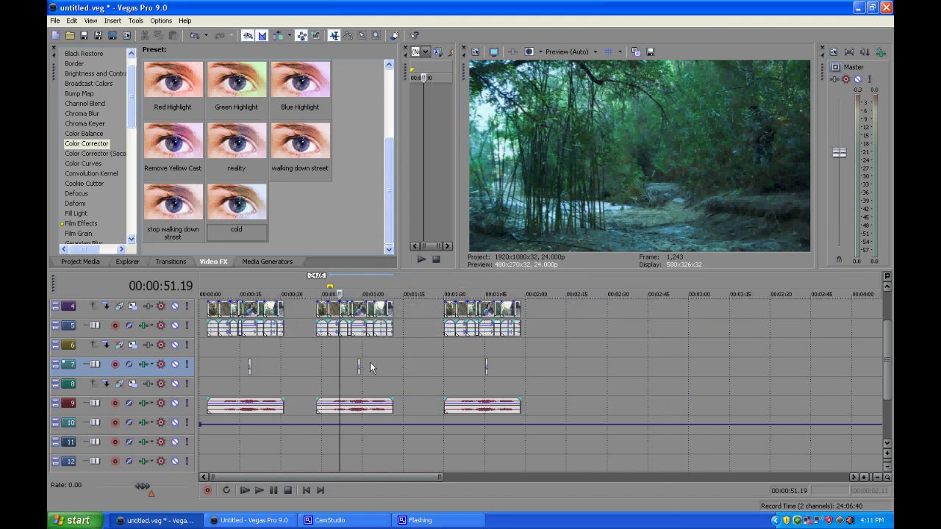
{"action": "left_click", "coordinate": [443, 358]}
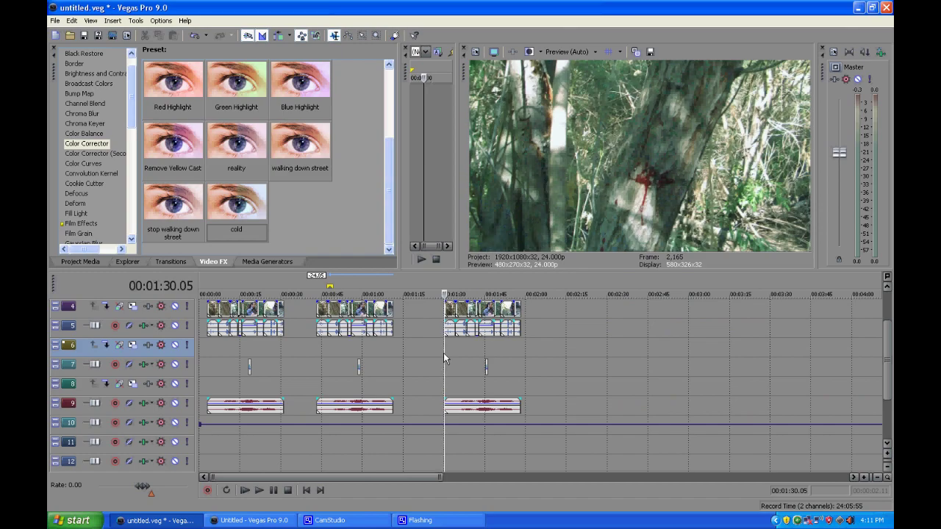
{"action": "key", "text": "space"}
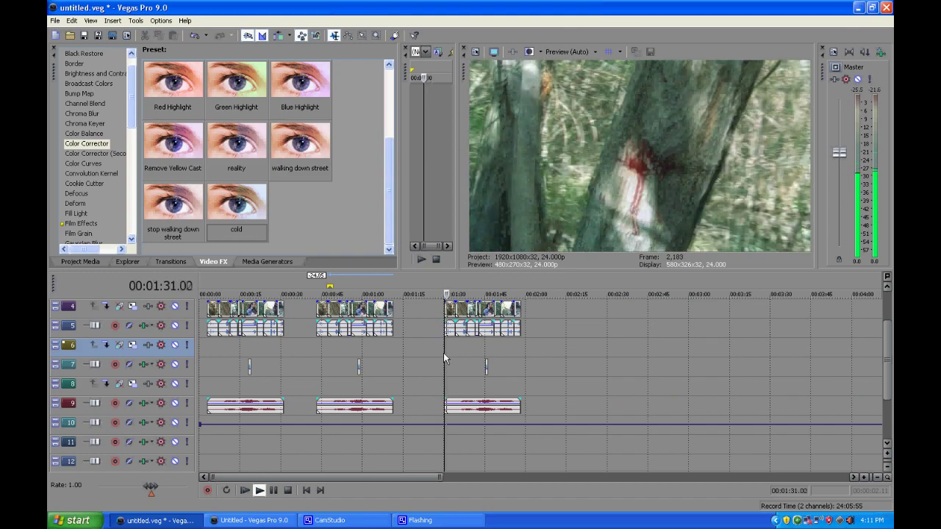